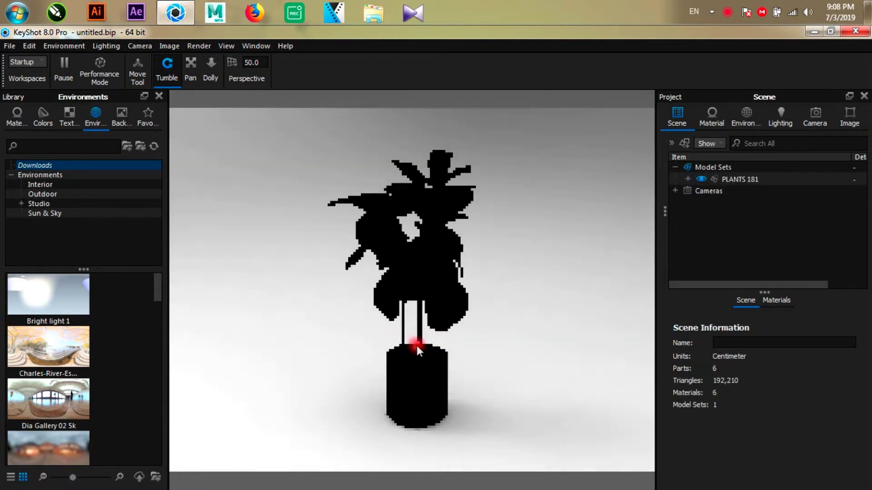
# Step: Expand the PLANTS 181 model and its Cylinder004 group in the scene tree
pyautogui.moveTo(416, 346); pyautogui.dragTo(443, 360)
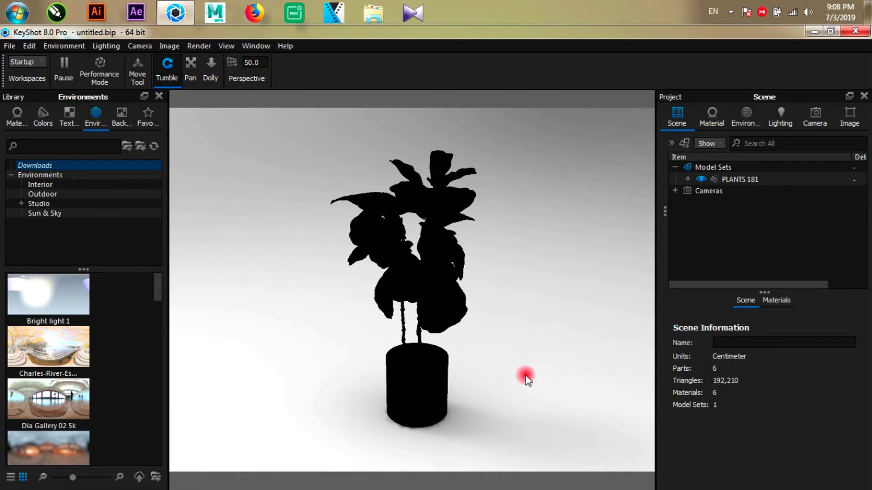
pyautogui.moveTo(553, 368); pyautogui.dragTo(533, 345)
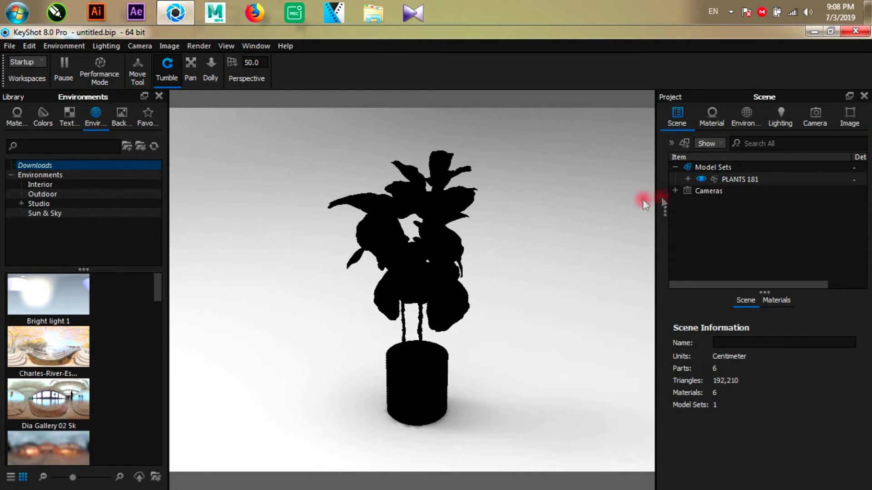
pyautogui.click(687, 179)
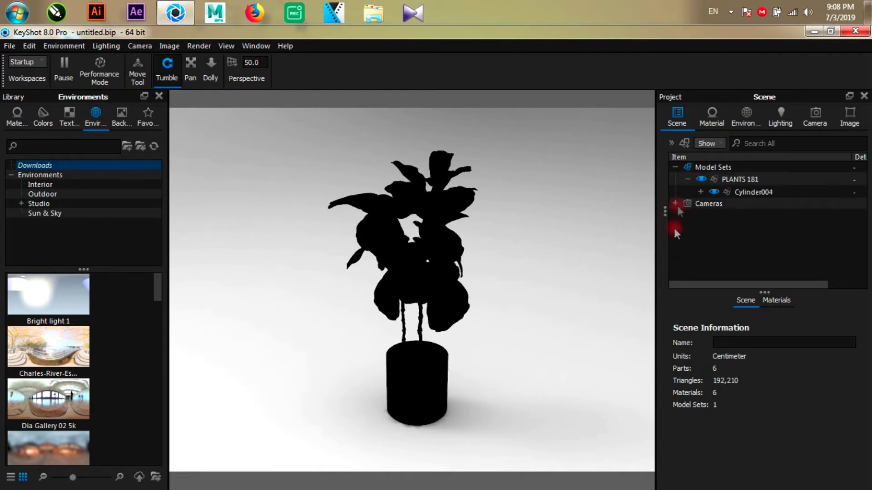
pyautogui.click(701, 193)
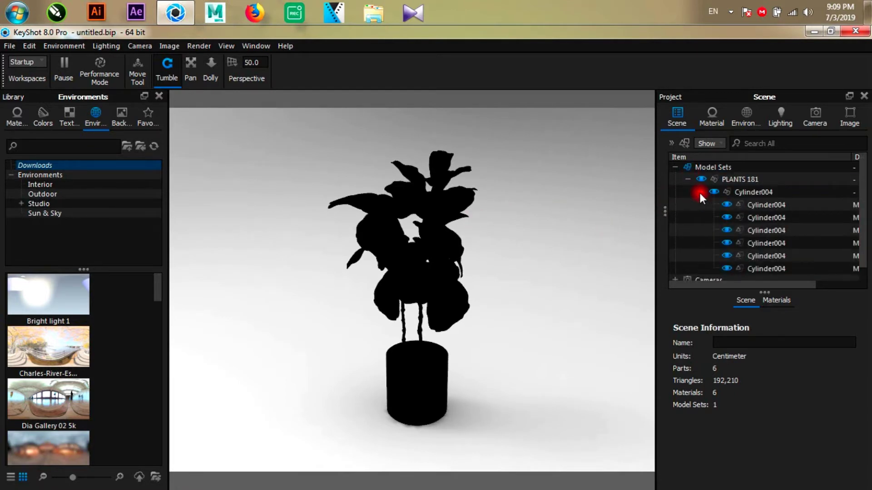
# Step: Examine the individual Cylinder004 parts to identify which piece of the potted plant each one represents
pyautogui.click(767, 206)
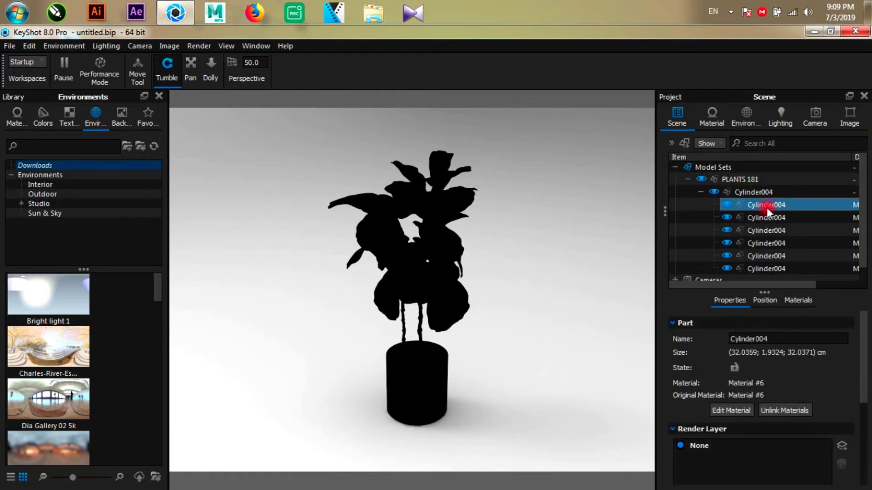
pyautogui.keyDown('shift'); pyautogui.click(765, 222); pyautogui.keyUp('shift')
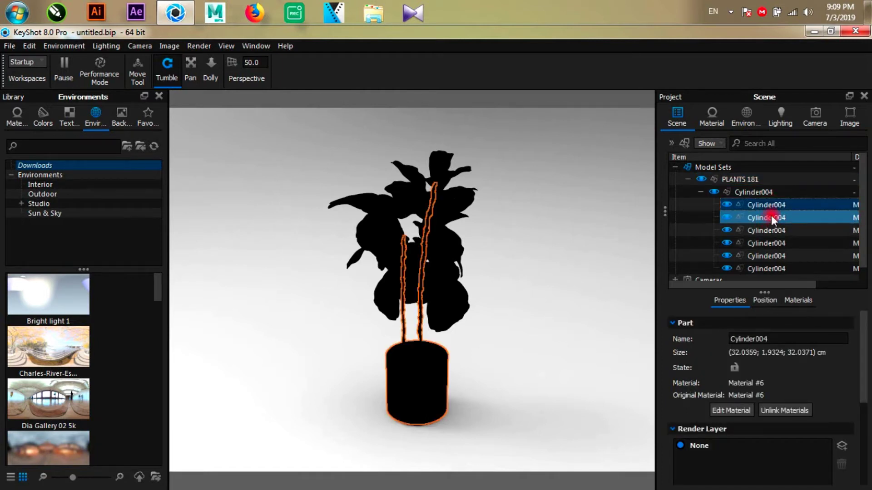
pyautogui.click(771, 214)
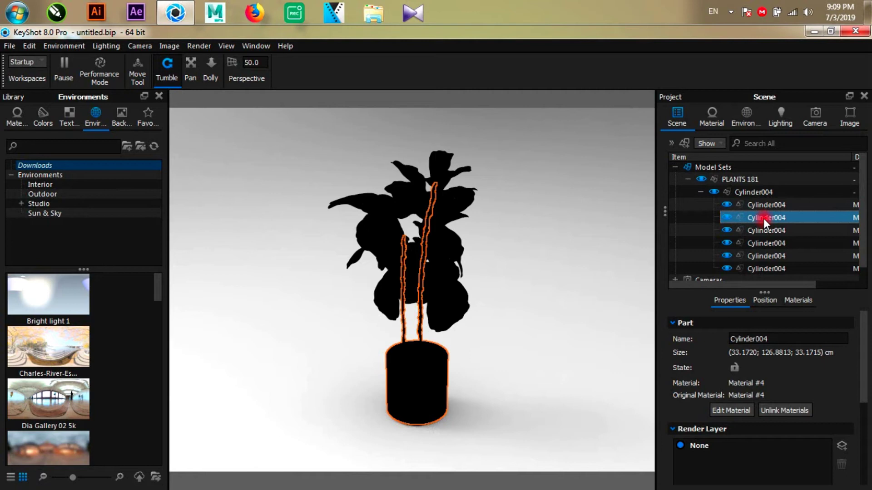
pyautogui.keyDown('shift'); pyautogui.click(776, 231); pyautogui.keyUp('shift')
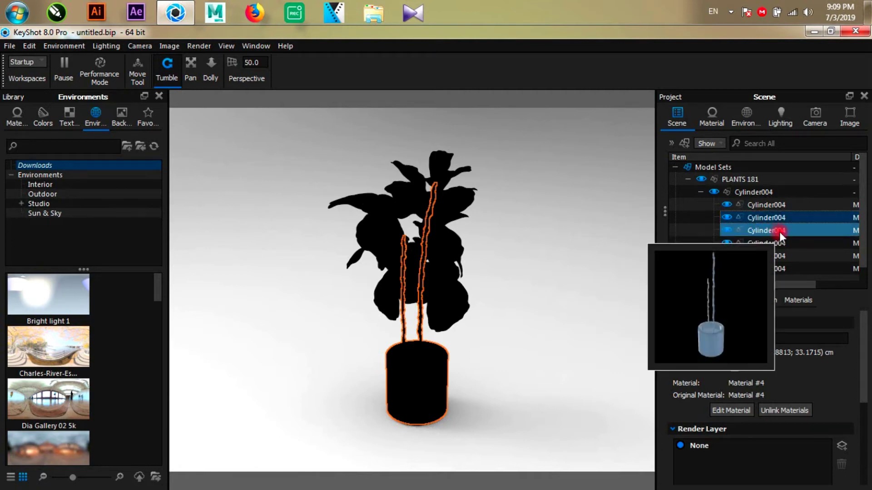
pyautogui.click(771, 219)
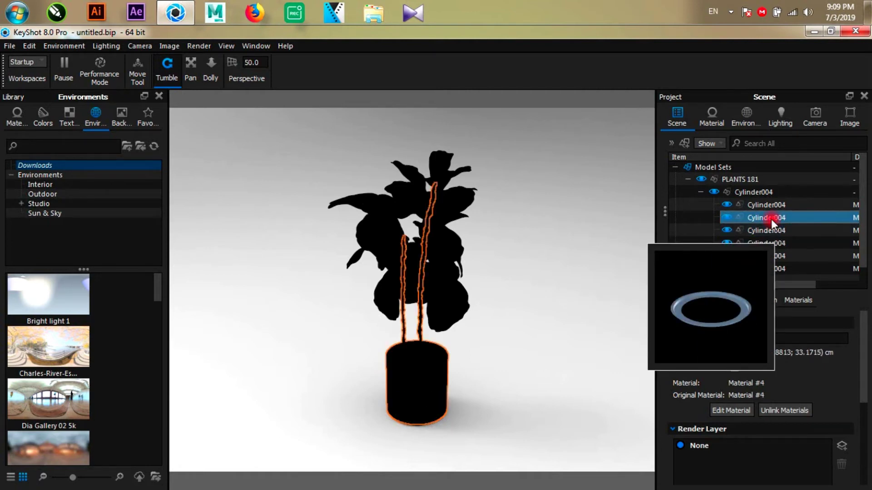
pyautogui.click(771, 208)
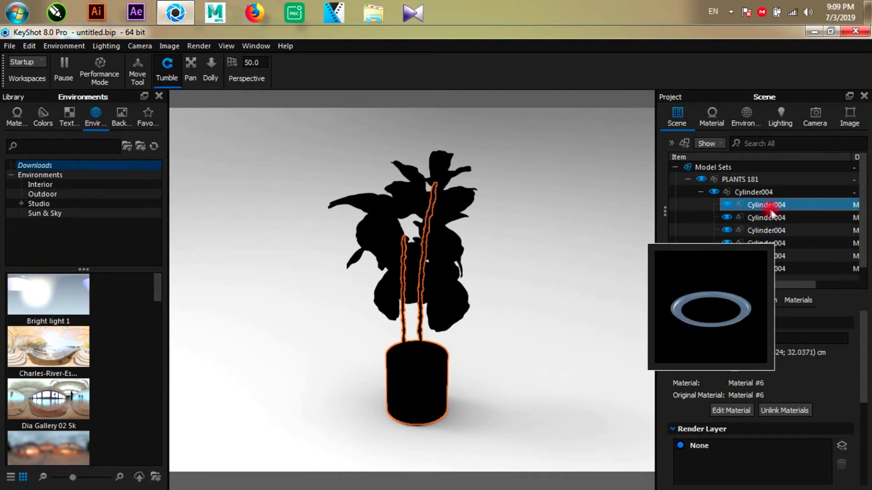
pyautogui.click(783, 256)
pyautogui.scroll(-1, 783, 255)
pyautogui.click(785, 259)
# Step: Open Material #3 of the fifth Cylinder004 part, a leaf group, and enable its color texture
pyautogui.click(787, 245)
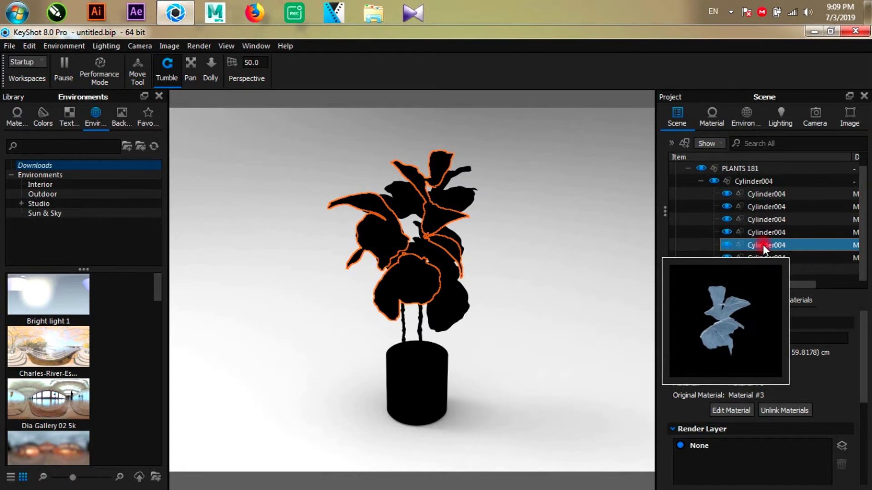
pyautogui.doubleClick(836, 248)
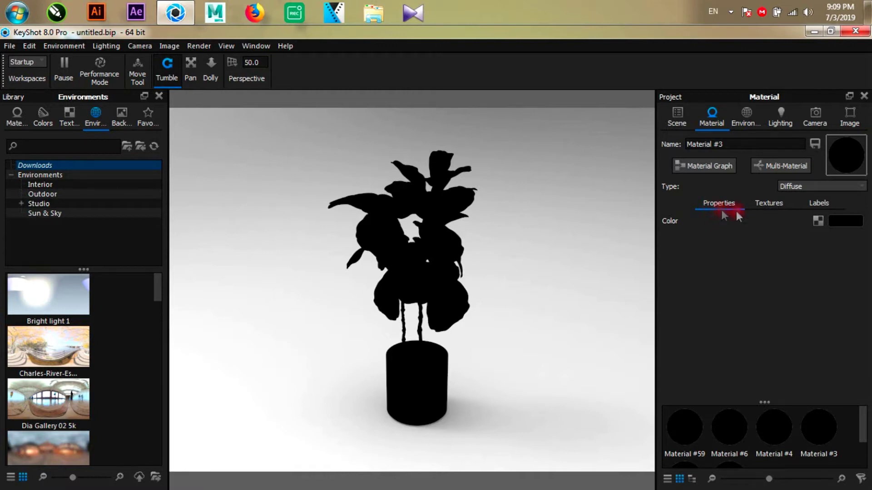
pyautogui.click(763, 204)
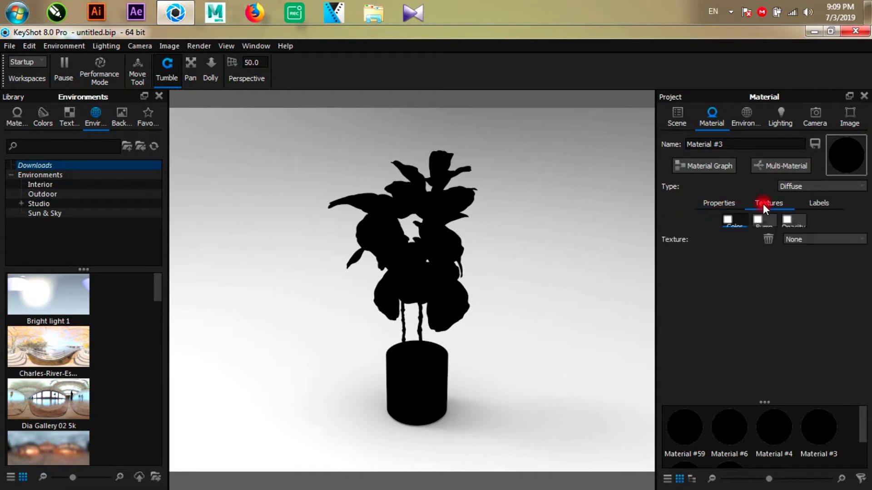
pyautogui.click(712, 234)
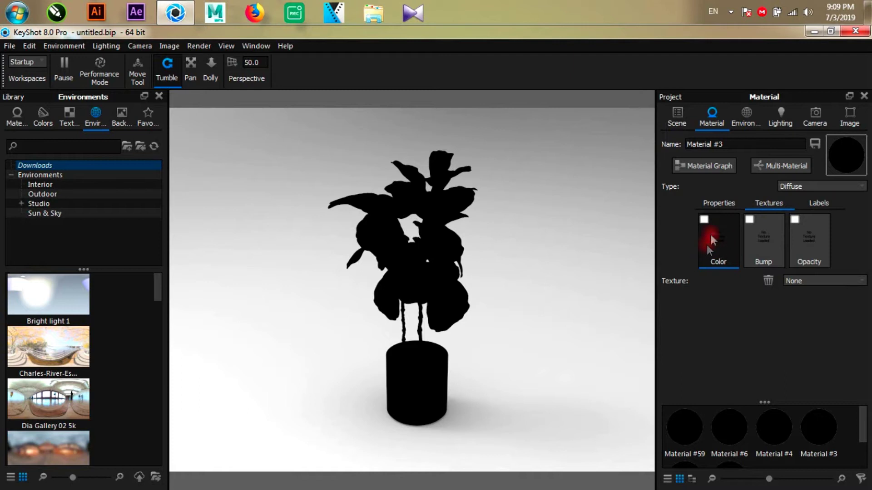
pyautogui.click(704, 220)
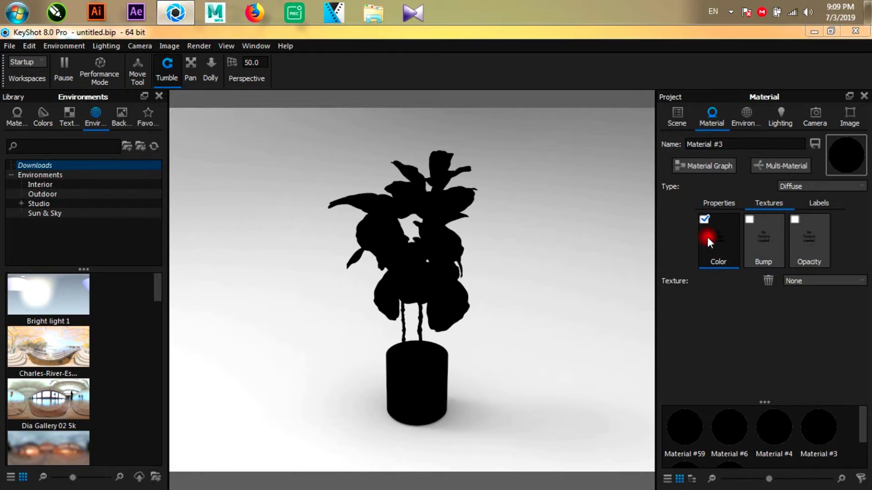
pyautogui.click(707, 237)
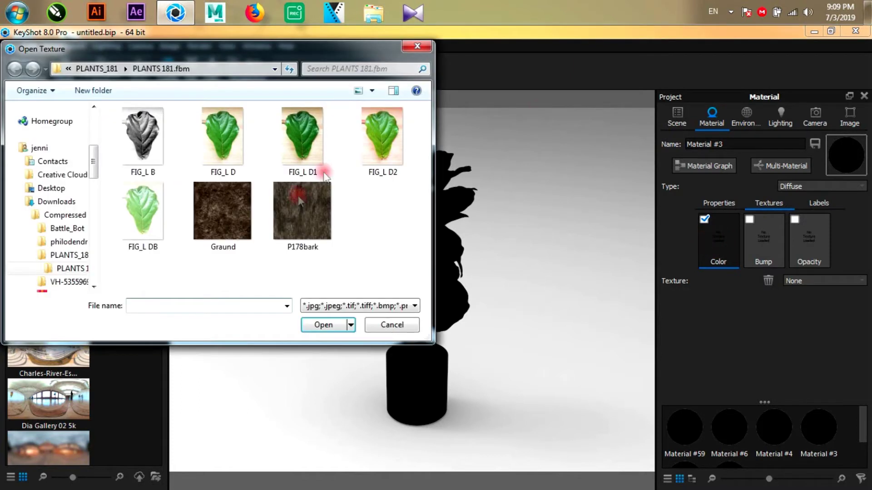
# Step: Load the FIG_L D1 image from the pot folder as the leaf material's color texture
pyautogui.moveTo(151, 57); pyautogui.dragTo(213, 57)
pyautogui.moveTo(155, 157); pyautogui.dragTo(159, 129)
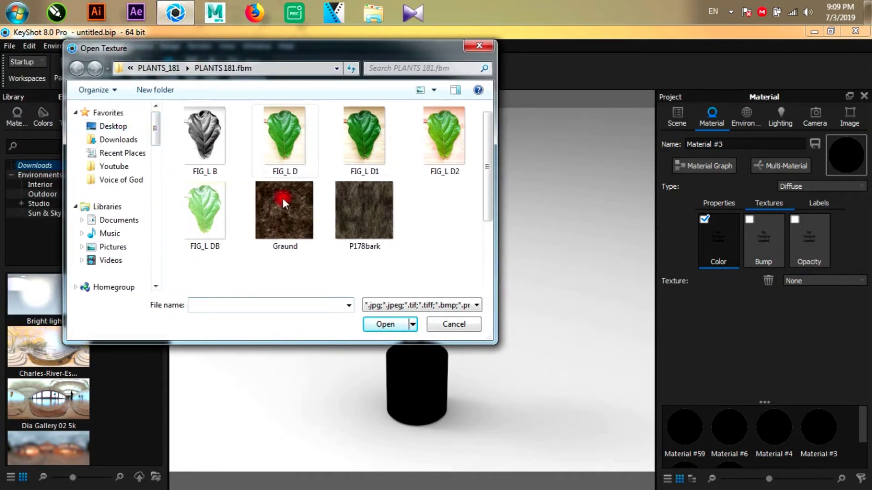
pyautogui.moveTo(487, 162); pyautogui.dragTo(485, 218)
pyautogui.click(225, 279)
pyautogui.doubleClick(226, 279)
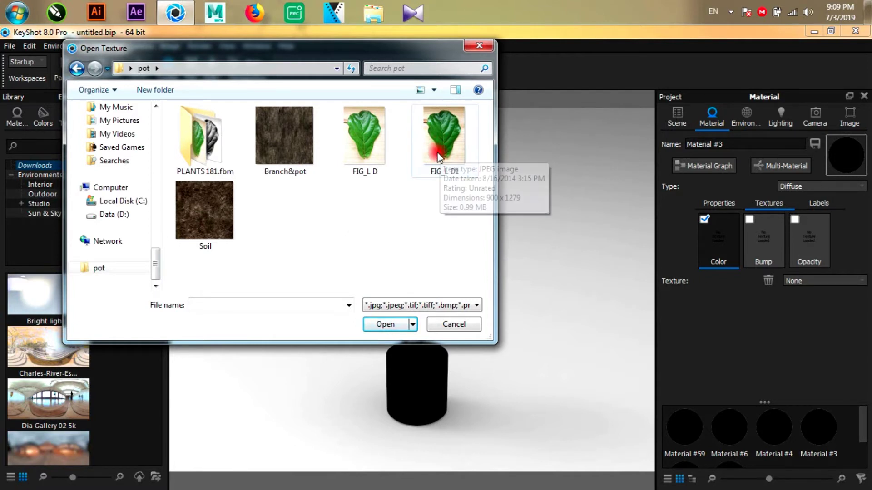
pyautogui.click(438, 149)
pyautogui.click(381, 325)
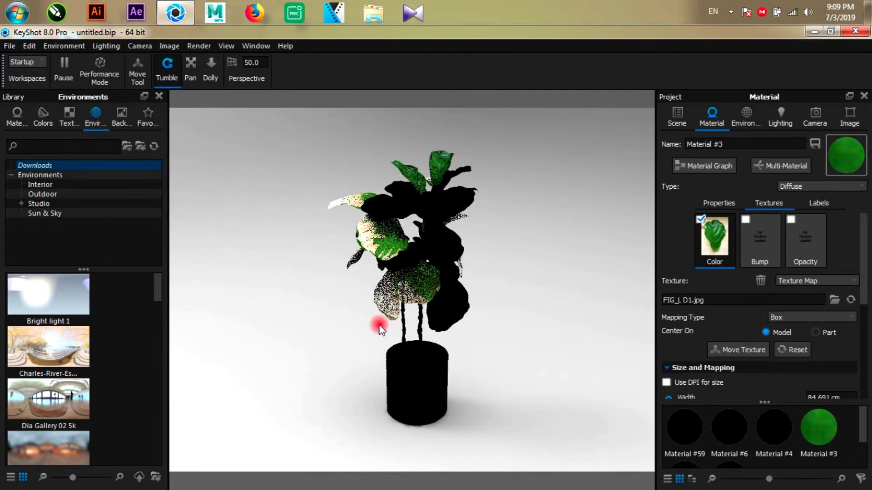
# Step: Set the mapping type of the FIG_L D1 leaf texture to UV and check it on the leaves
pyautogui.scroll(5, 376, 237)
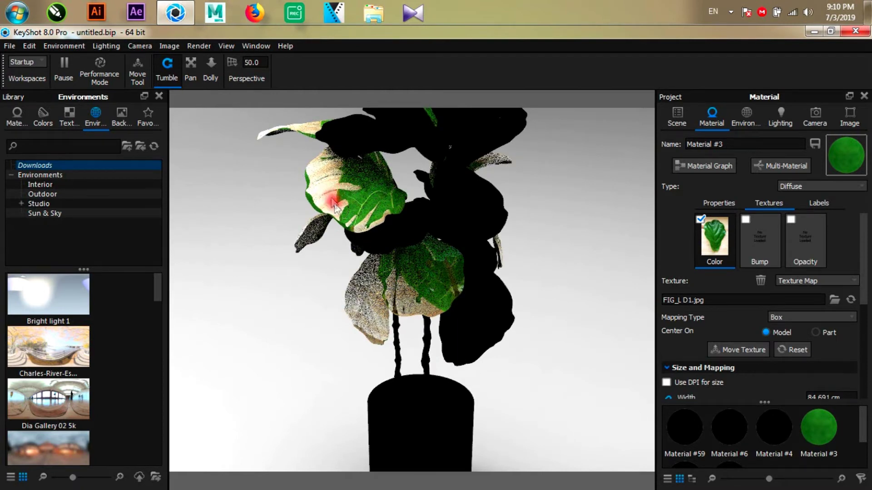
pyautogui.moveTo(354, 213); pyautogui.dragTo(371, 216)
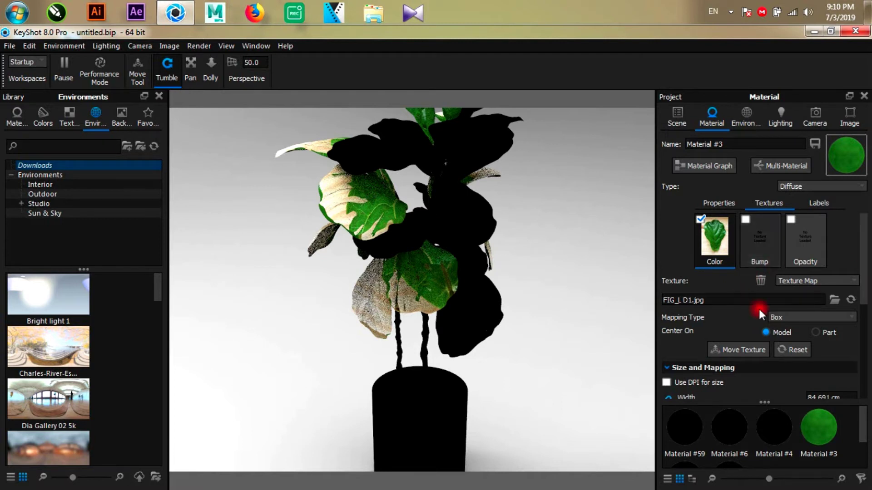
pyautogui.moveTo(866, 278); pyautogui.dragTo(865, 313)
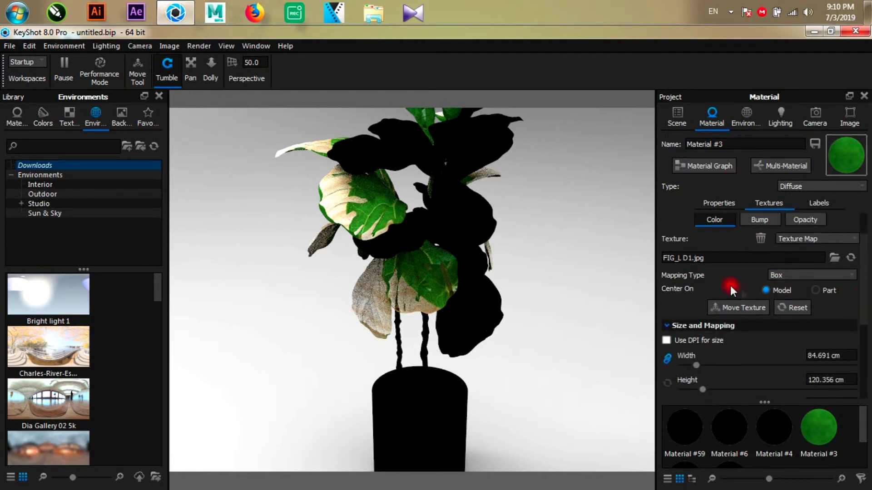
pyautogui.click(786, 275)
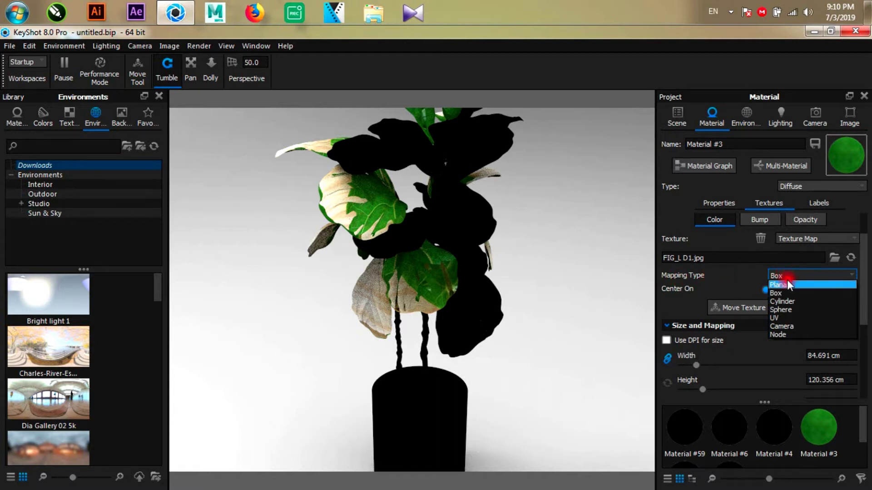
pyautogui.click(776, 311)
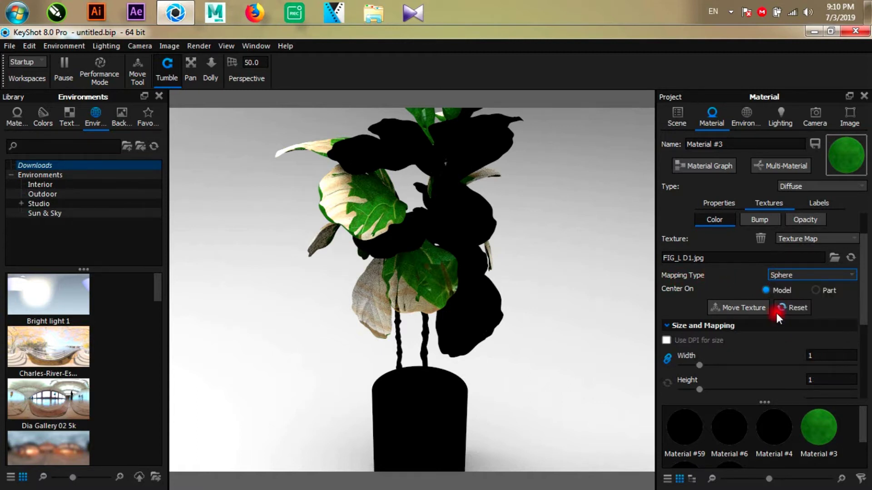
pyautogui.press('Down')
pyautogui.scroll(6, 436, 277)
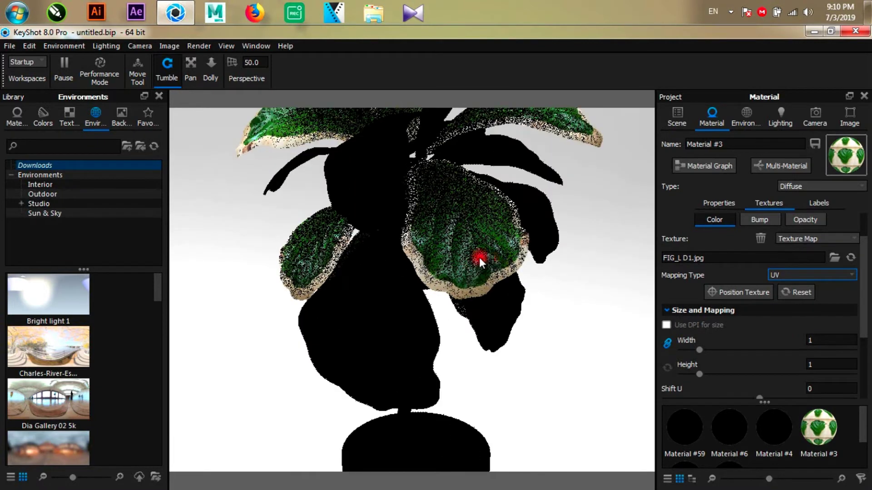
pyautogui.moveTo(479, 258)
pyautogui.mouseDown()
pyautogui.moveTo(453, 282)
pyautogui.moveTo(448, 193)
pyautogui.moveTo(488, 268)
pyautogui.mouseUp()
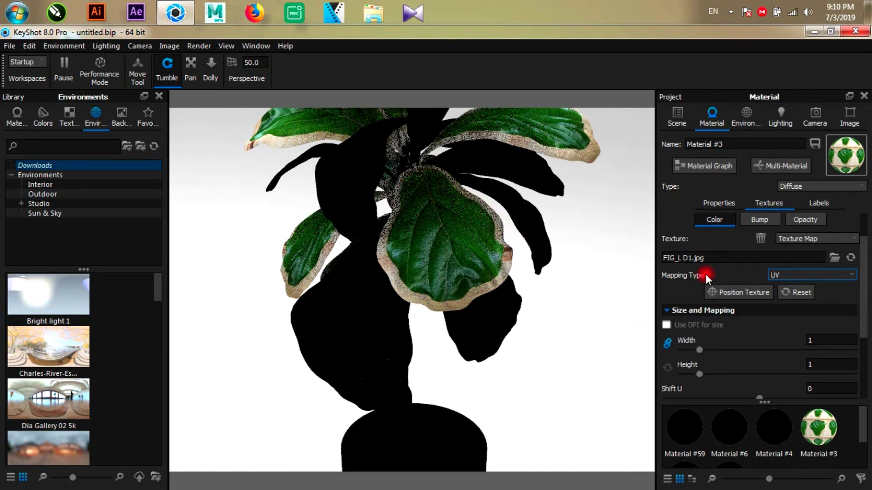
# Step: Enlarge the leaf texture to a width of 1.31 and height of 1.862 so the leaf image fills the leaves
pyautogui.click(673, 325)
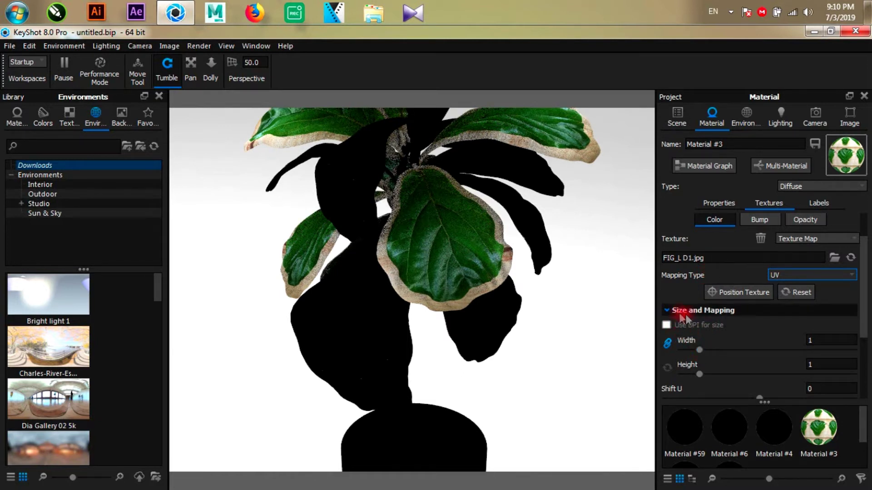
pyautogui.moveTo(699, 347); pyautogui.dragTo(705, 349)
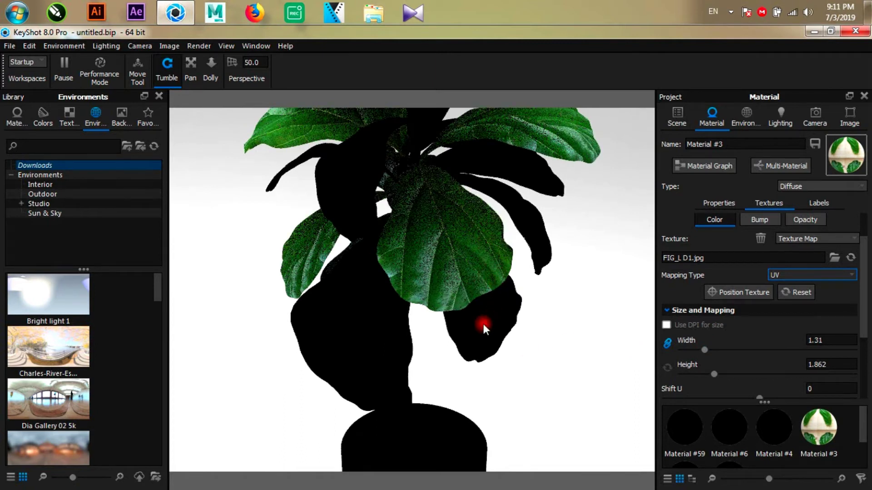
pyautogui.scroll(-5, 482, 325)
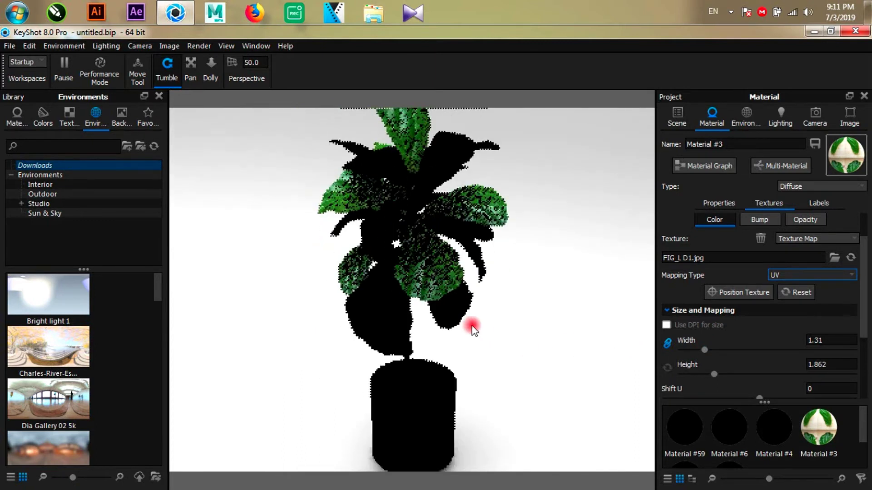
pyautogui.moveTo(475, 337)
pyautogui.mouseDown()
pyautogui.moveTo(564, 343)
pyautogui.moveTo(383, 277)
pyautogui.moveTo(459, 272)
pyautogui.moveTo(485, 313)
pyautogui.moveTo(541, 320)
pyautogui.moveTo(525, 320)
pyautogui.moveTo(470, 283)
pyautogui.moveTo(383, 181)
pyautogui.mouseUp()
# Step: Select the fourth Cylinder004 part, the large group of black leaves, and open its Material #59 for editing
pyautogui.click(675, 119)
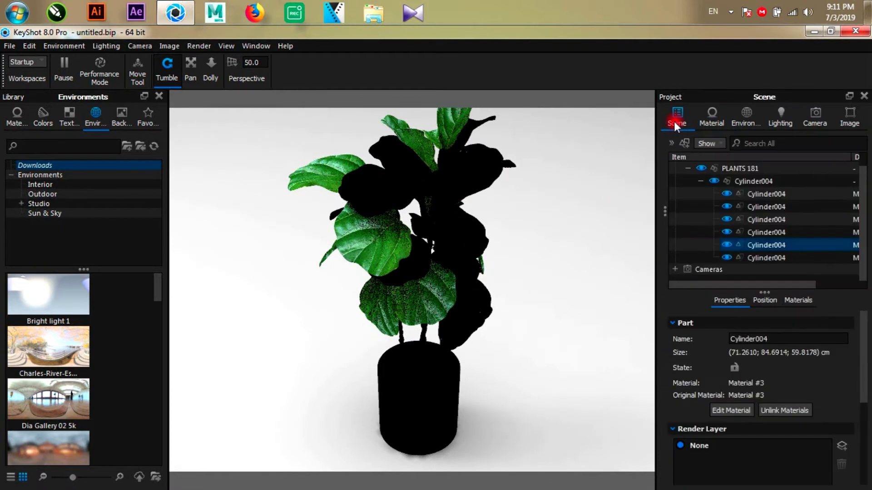
pyautogui.click(378, 185)
pyautogui.click(402, 167)
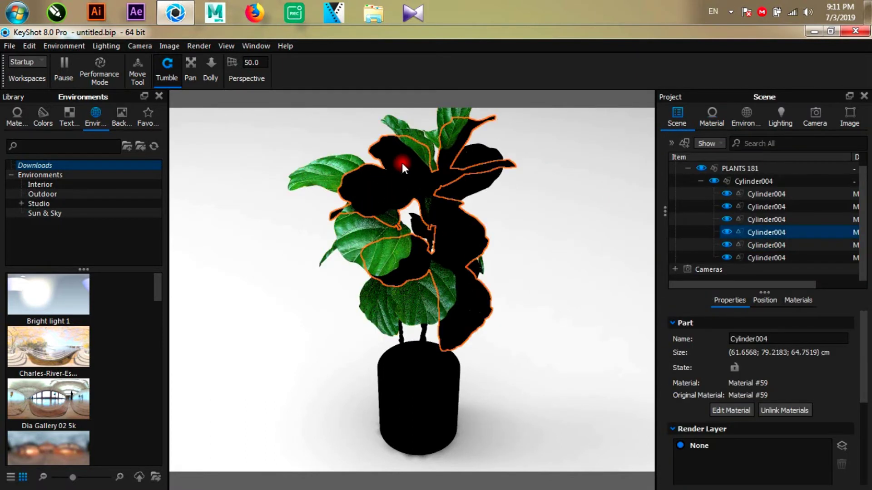
pyautogui.click(494, 277)
pyautogui.click(769, 232)
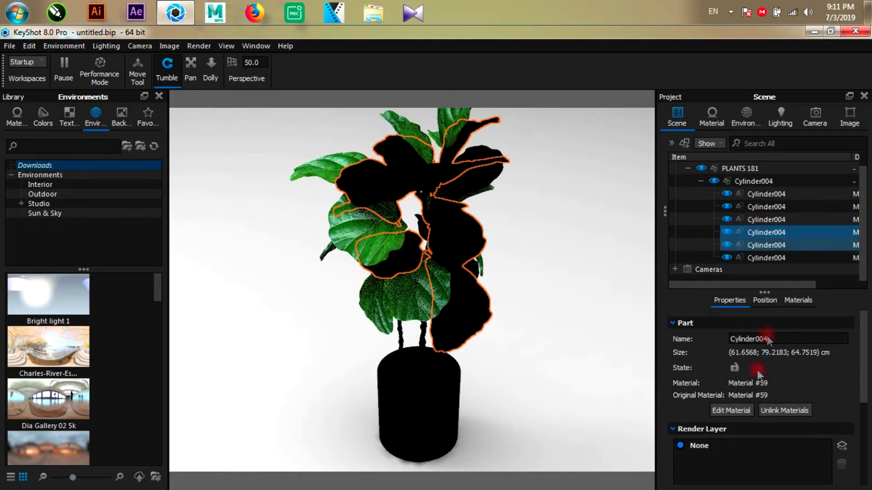
pyautogui.click(726, 410)
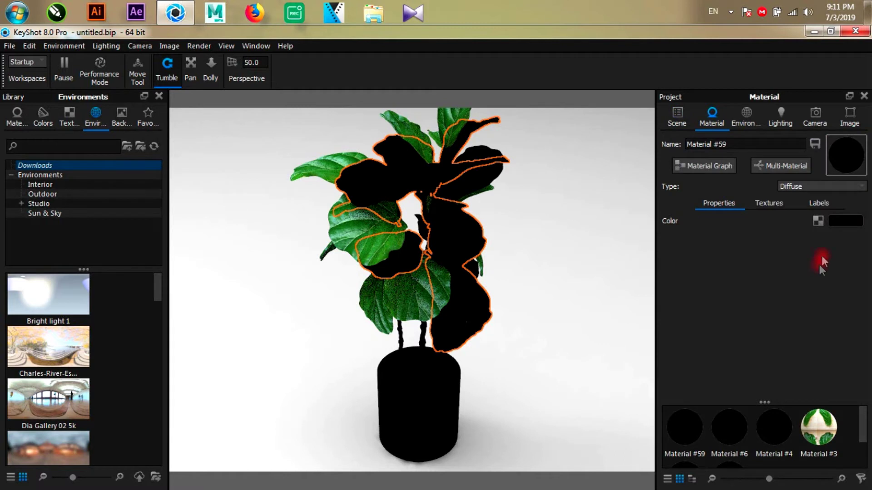
# Step: Enable the color texture of Material #59 and load the FIG_L D image from the pot folder
pyautogui.click(771, 203)
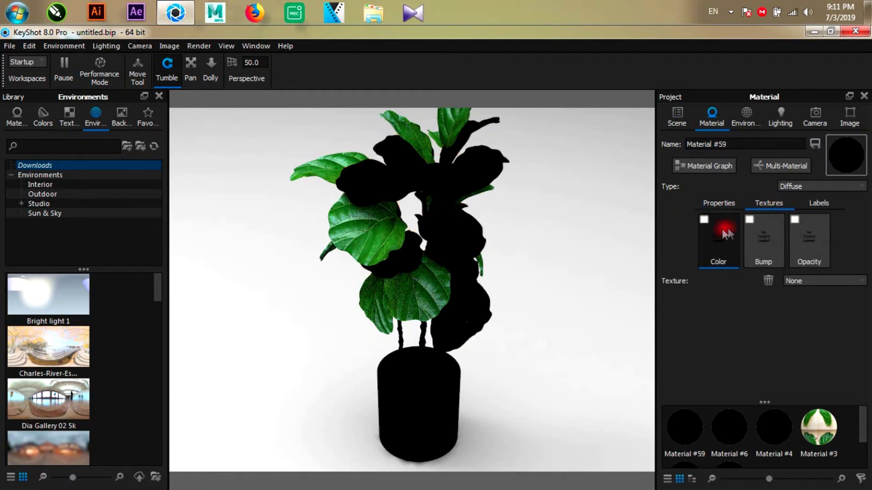
pyautogui.click(704, 222)
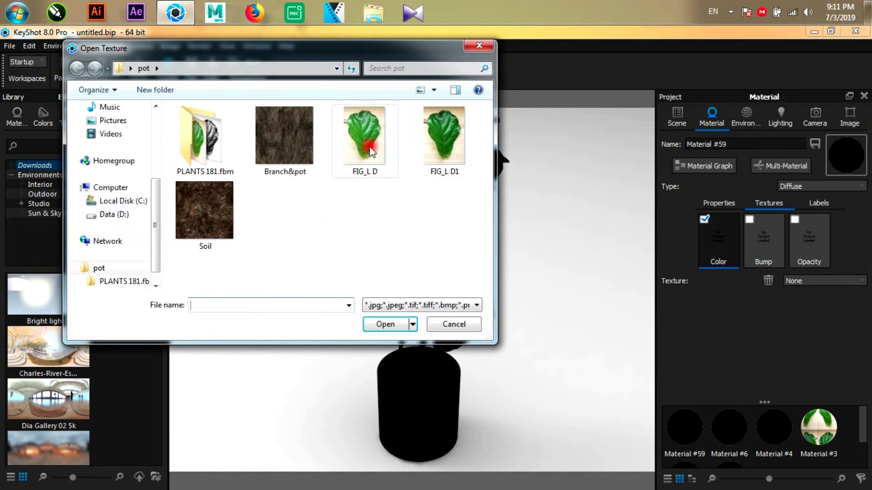
pyautogui.doubleClick(367, 145)
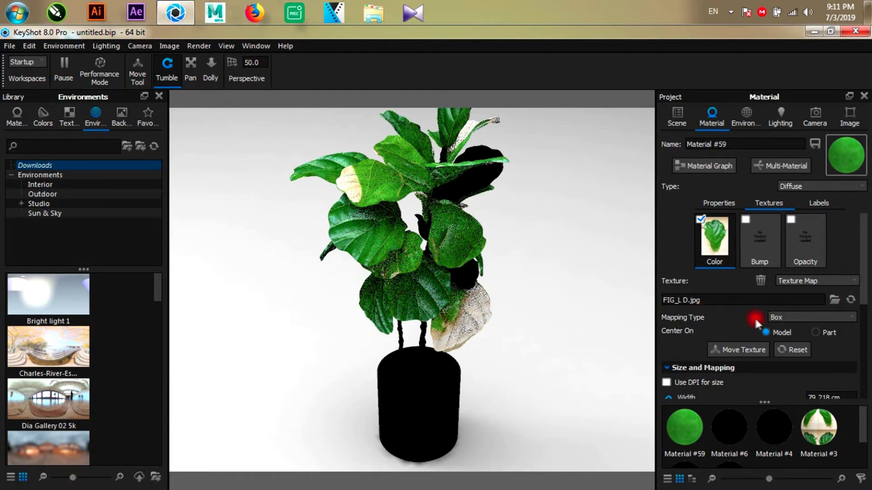
# Step: Set the FIG_L D texture's mapping type to UV and its width to 1.39 so the image fills the leaves
pyautogui.click(802, 318)
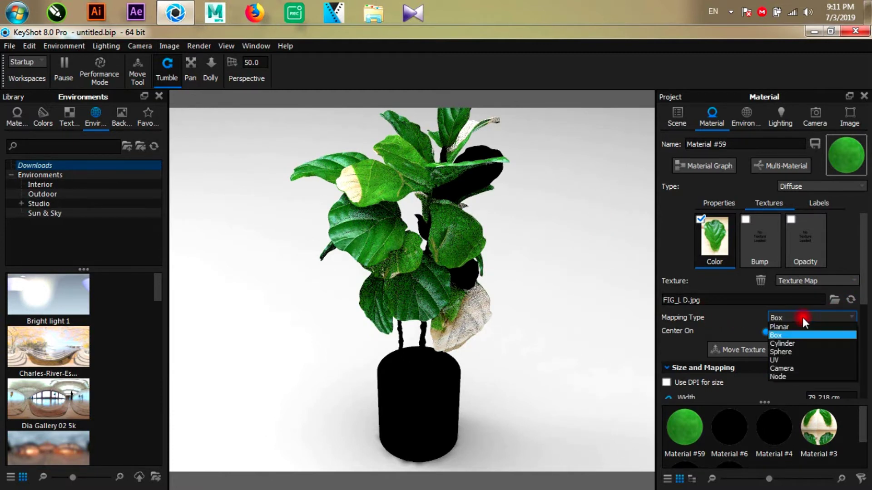
pyautogui.click(781, 360)
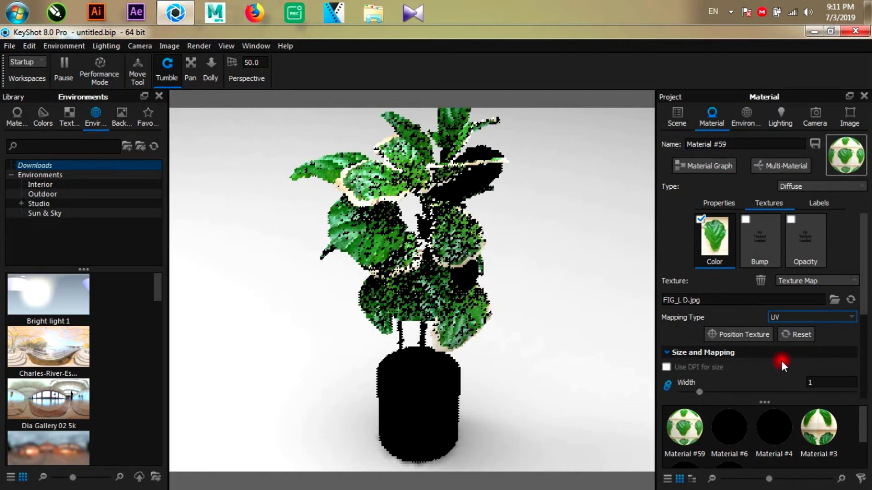
pyautogui.moveTo(389, 160); pyautogui.dragTo(411, 182)
pyautogui.click(698, 391)
pyautogui.moveTo(698, 390); pyautogui.dragTo(705, 388)
pyautogui.moveTo(336, 298)
pyautogui.mouseDown()
pyautogui.moveTo(490, 336)
pyautogui.moveTo(381, 296)
pyautogui.moveTo(295, 297)
pyautogui.moveTo(457, 284)
pyautogui.moveTo(377, 281)
pyautogui.moveTo(495, 190)
pyautogui.moveTo(486, 165)
pyautogui.mouseUp()
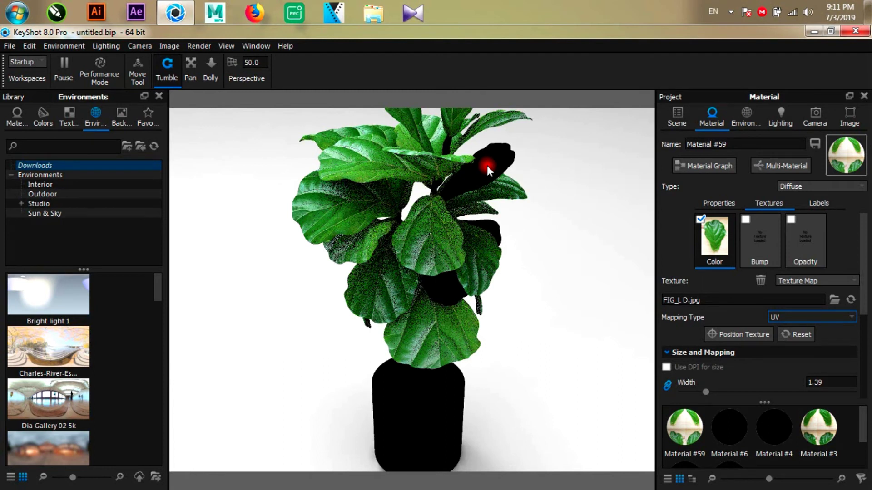
# Step: Select the sixth Cylinder004 part, the remaining black leaves, and open its Material #1 for editing
pyautogui.click(671, 110)
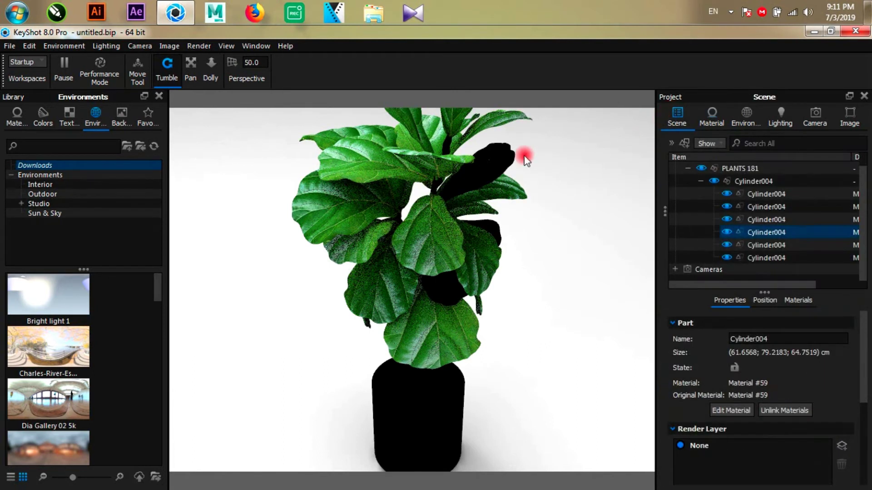
pyautogui.click(508, 161)
pyautogui.click(493, 163)
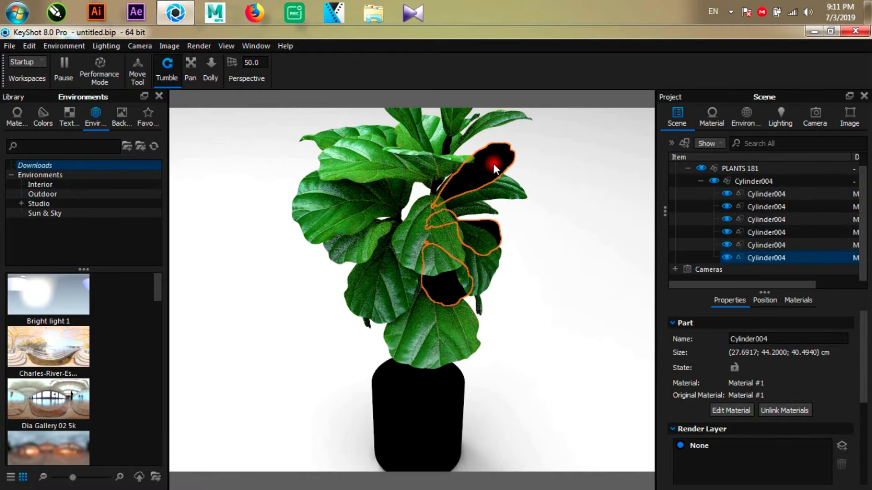
pyautogui.click(724, 406)
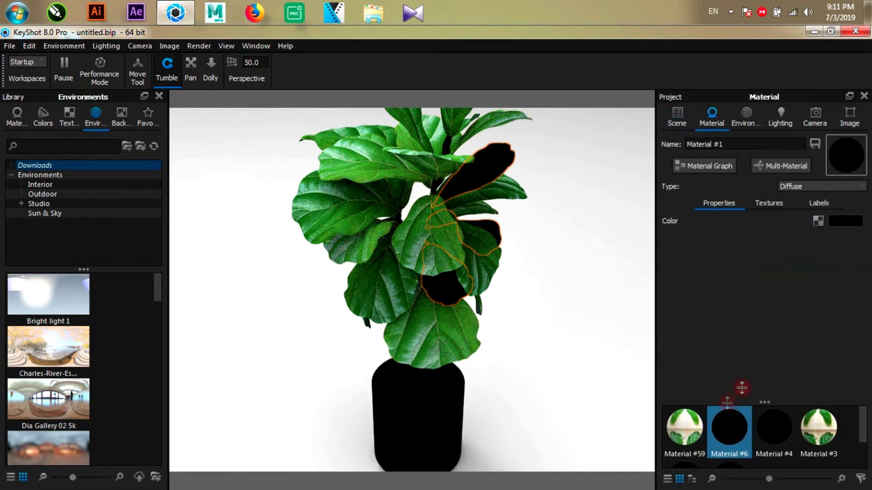
# Step: Enable the color texture of Material #1 and load the FIG_L D1 image from the pot folder
pyautogui.click(770, 202)
pyautogui.click(704, 220)
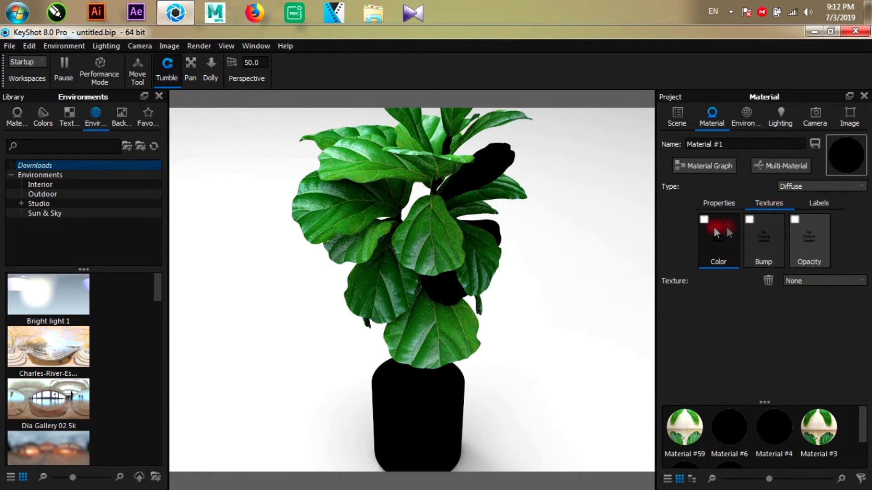
pyautogui.click(703, 219)
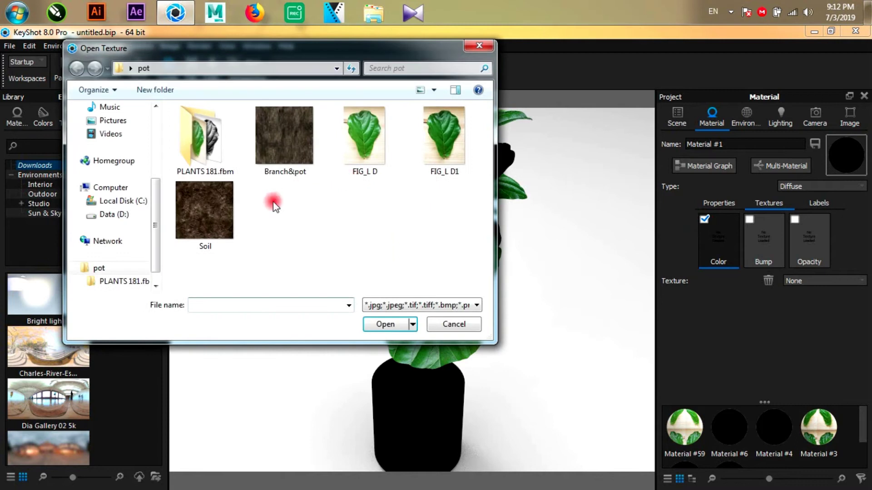
pyautogui.click(448, 144)
pyautogui.click(385, 324)
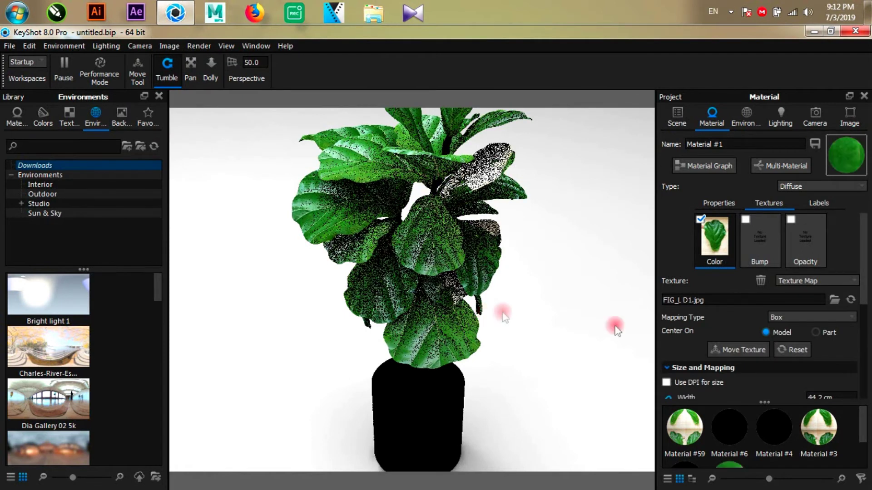
# Step: Set the mapping type of Material #1's leaf texture to UV and enlarge its width until the image fills the leaves
pyautogui.click(789, 318)
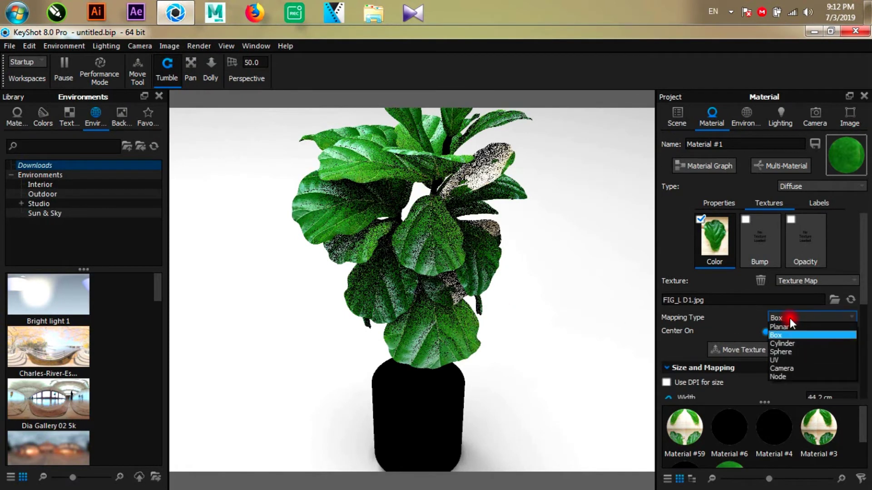
pyautogui.click(773, 361)
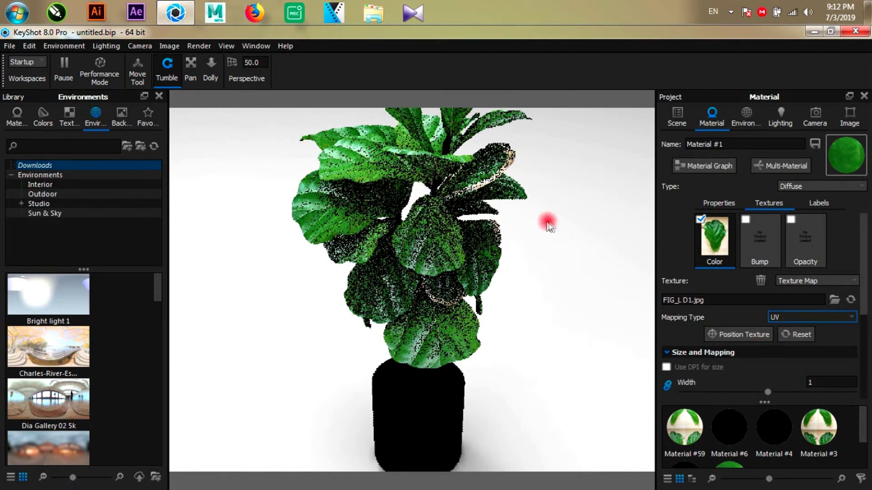
pyautogui.moveTo(769, 396); pyautogui.dragTo(772, 392)
pyautogui.moveTo(774, 392); pyautogui.dragTo(785, 386)
pyautogui.click(293, 305)
pyautogui.moveTo(293, 306)
pyautogui.mouseDown()
pyautogui.moveTo(335, 317)
pyautogui.moveTo(559, 324)
pyautogui.moveTo(443, 350)
pyautogui.moveTo(362, 356)
pyautogui.moveTo(342, 345)
pyautogui.moveTo(390, 322)
pyautogui.moveTo(399, 351)
pyautogui.mouseUp()
# Step: Select the second Cylinder004 part, the pot and branches, and open its Material #4 for editing
pyautogui.click(676, 116)
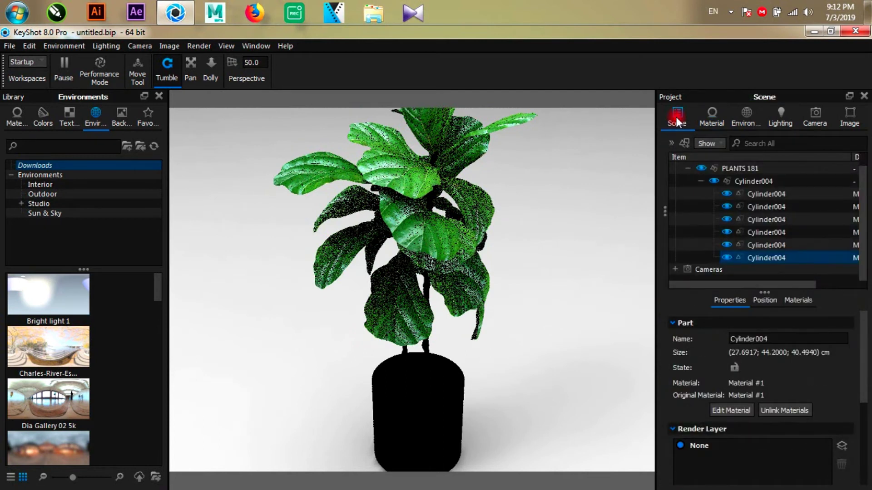
pyautogui.click(441, 409)
pyautogui.click(435, 407)
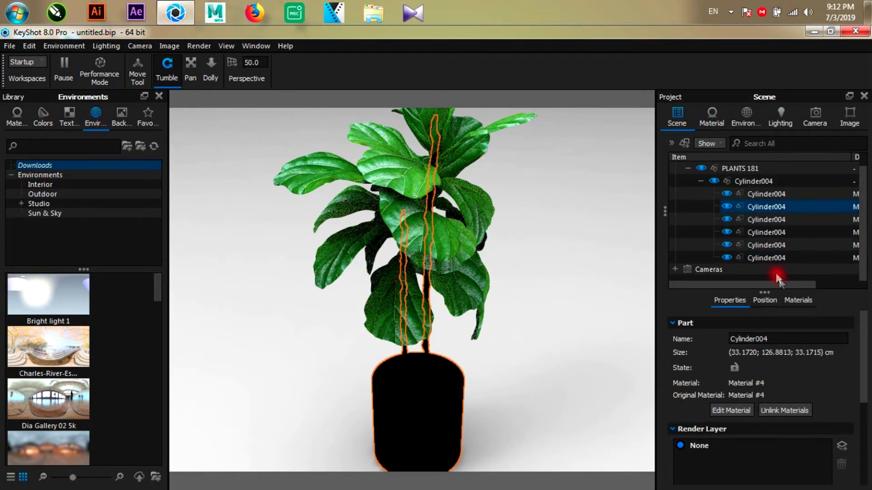
pyautogui.click(733, 410)
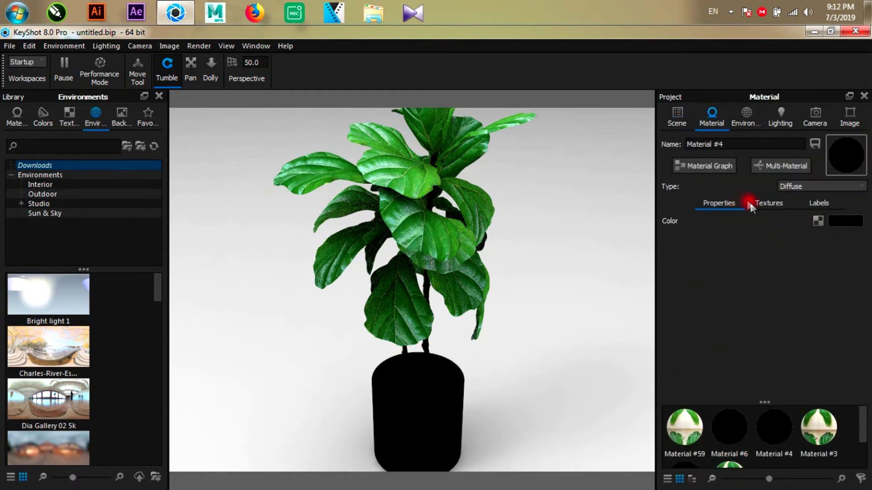
# Step: Enable the color texture of Material #4 and load the Branch&pot image for the pot and branches
pyautogui.click(767, 205)
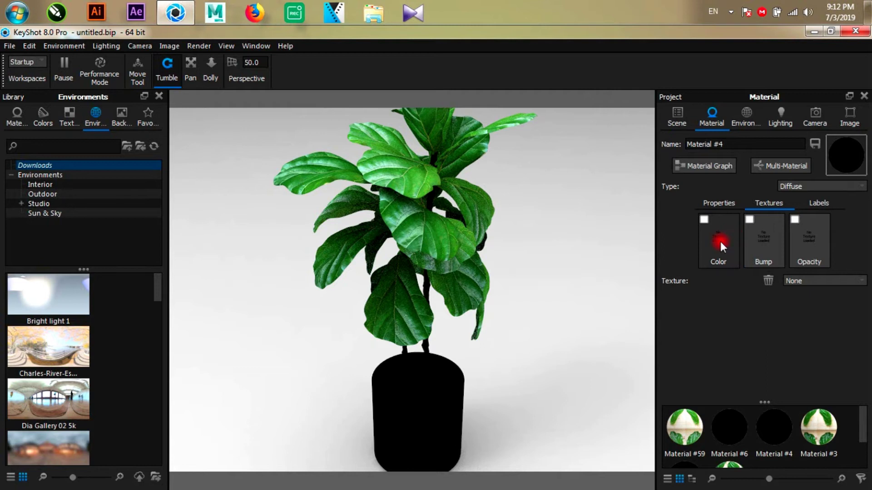
pyautogui.click(720, 241)
pyautogui.click(704, 219)
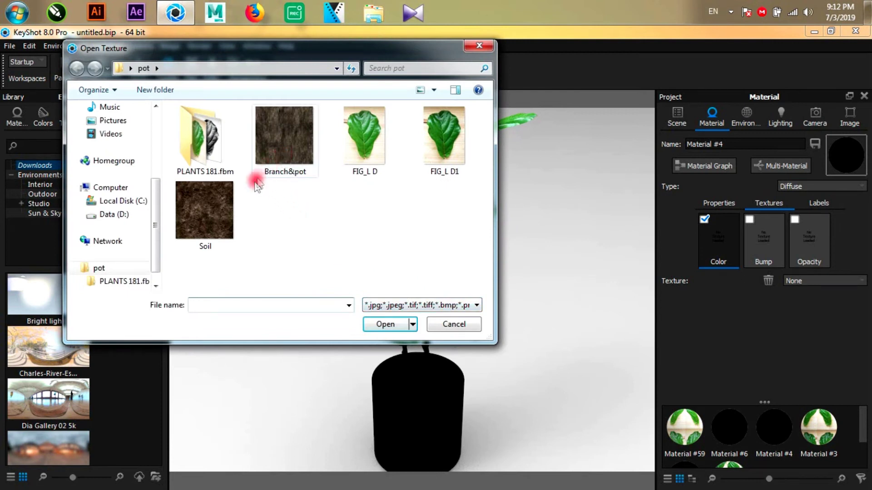
pyautogui.click(285, 139)
pyautogui.click(385, 324)
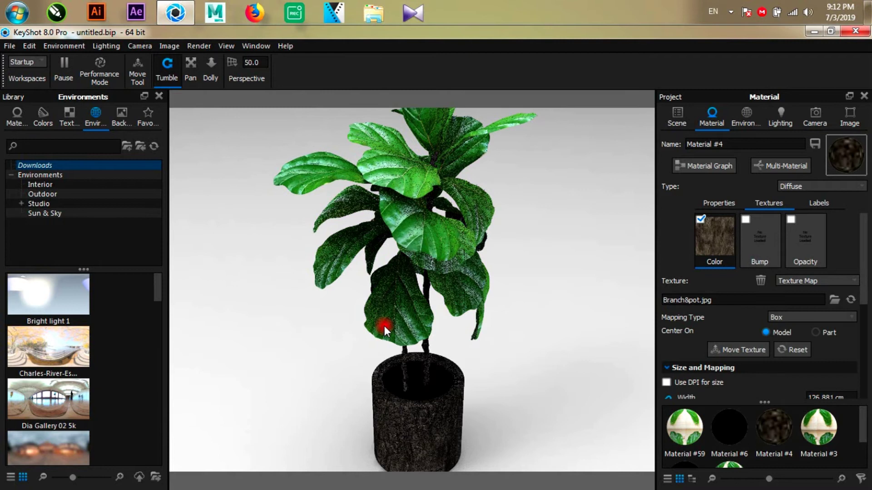
pyautogui.click(427, 390)
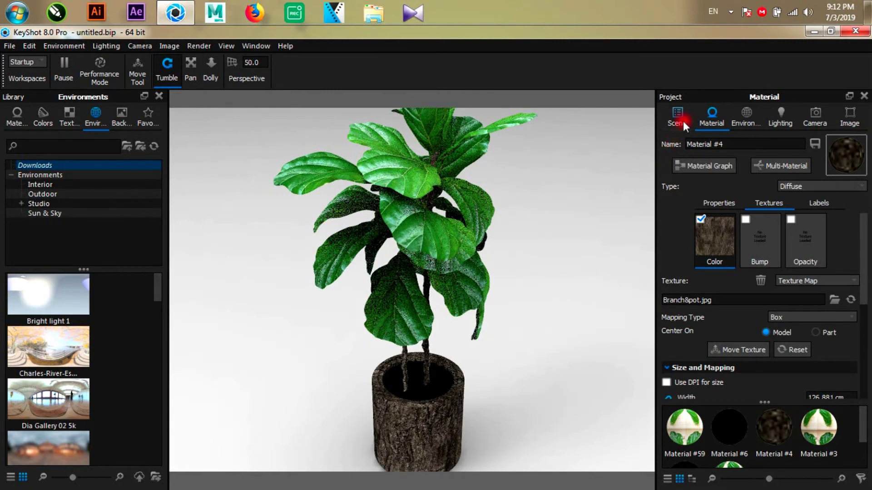
# Step: Select the first Cylinder004 part, the soil surface inside the pot, and open its Material #6 for editing
pyautogui.click(679, 119)
pyautogui.click(443, 374)
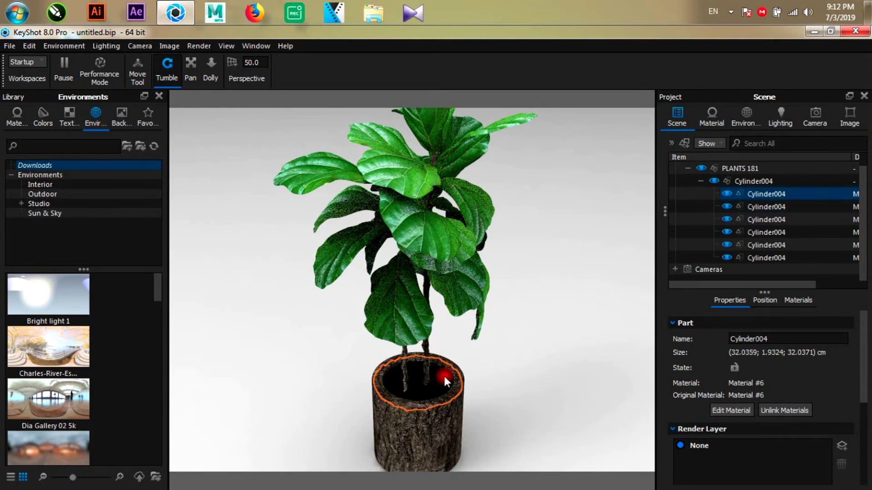
pyautogui.click(729, 410)
pyautogui.click(662, 194)
# Step: Load the Soil image as the color texture of Material #6 and set its mapping type to UV
pyautogui.click(775, 203)
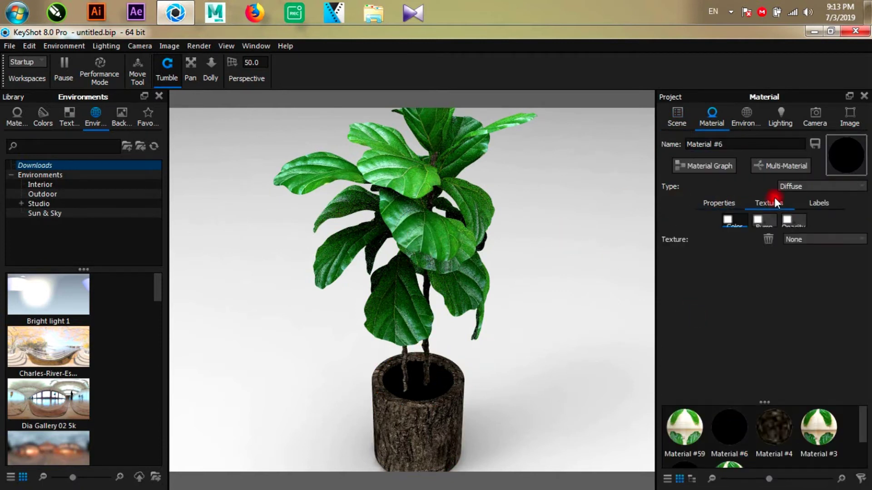
pyautogui.click(703, 220)
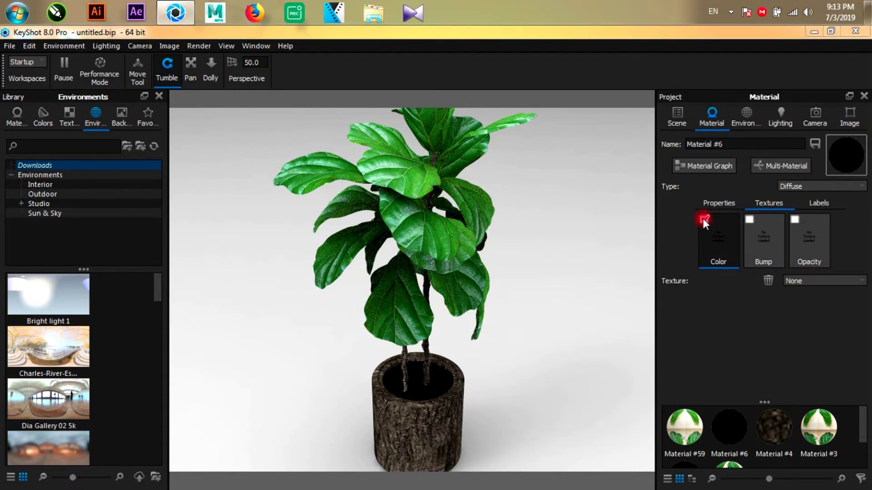
pyautogui.click(223, 218)
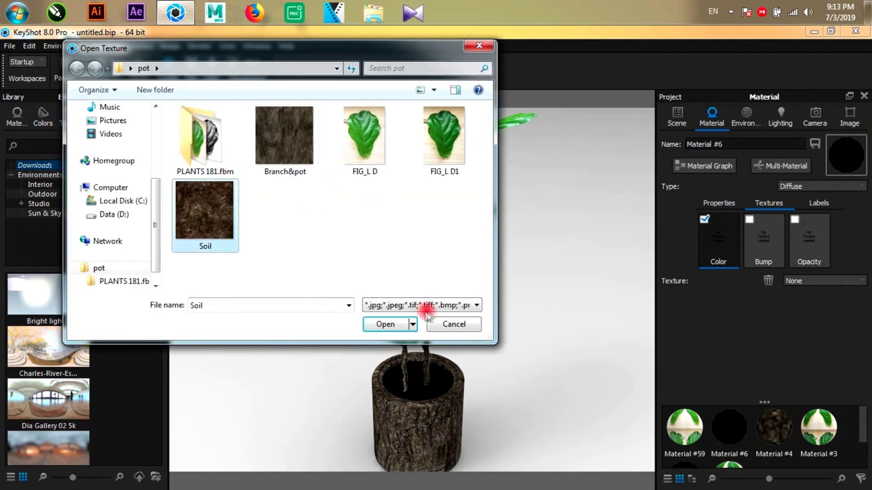
pyautogui.click(385, 324)
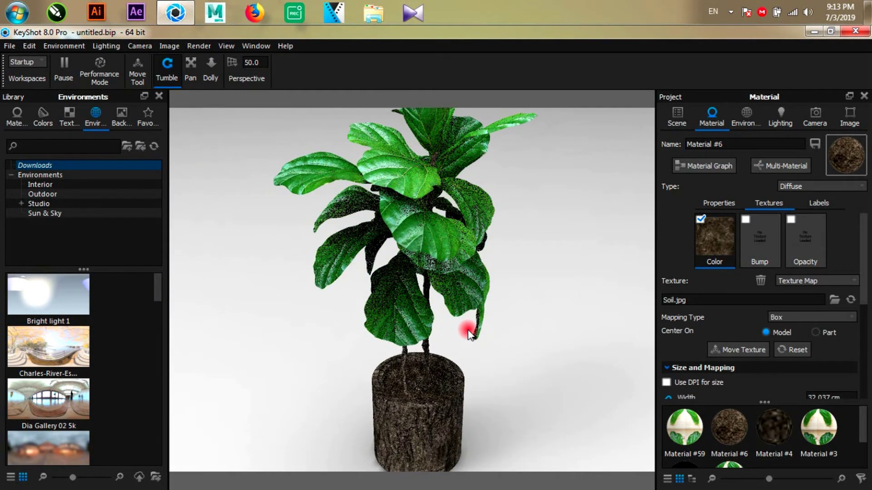
pyautogui.click(788, 318)
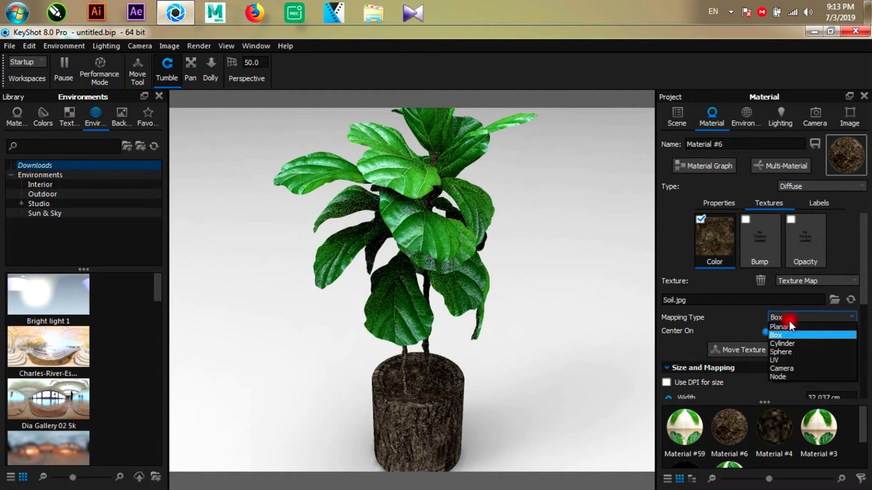
pyautogui.click(781, 359)
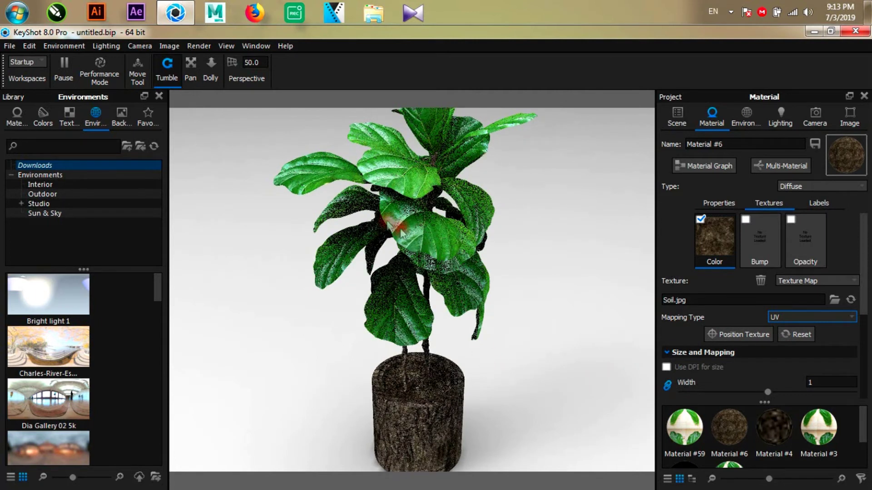
# Step: Close the Project panel and frame the textured leaves up close in the enlarged render view
pyautogui.moveTo(424, 181); pyautogui.dragTo(394, 229)
pyautogui.scroll(10, 394, 229)
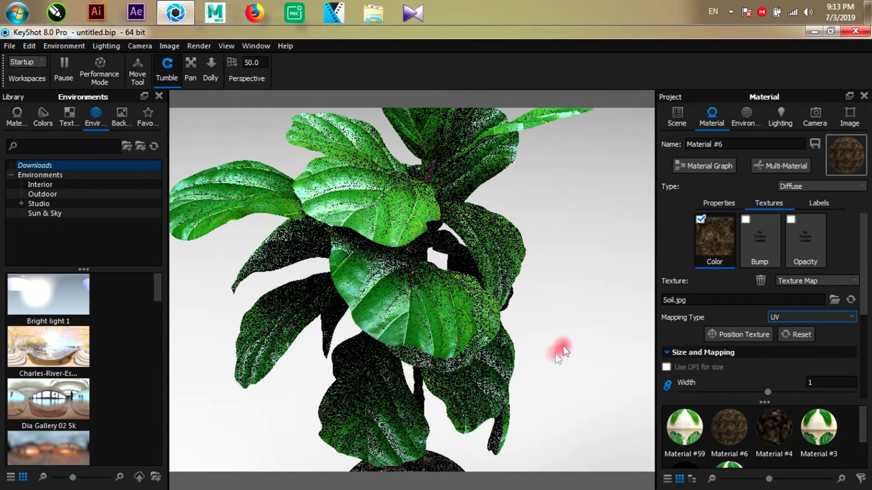
pyautogui.click(864, 96)
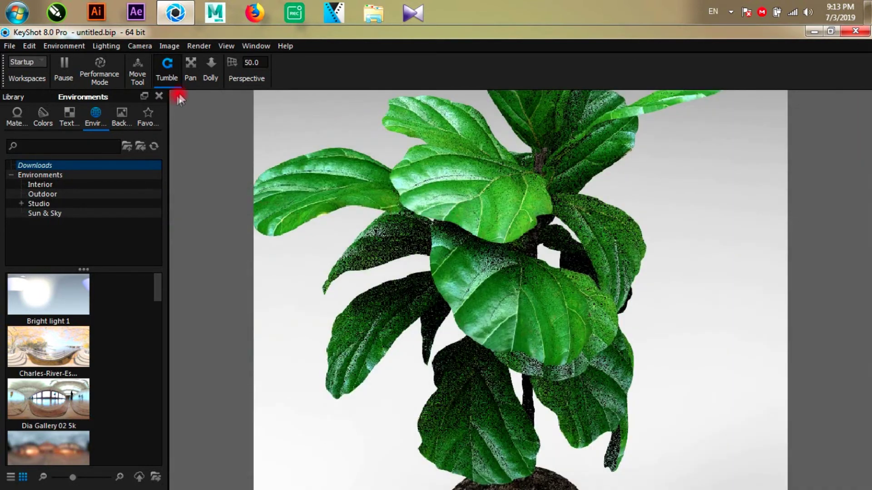
pyautogui.moveTo(458, 179); pyautogui.dragTo(589, 259, button='middle')
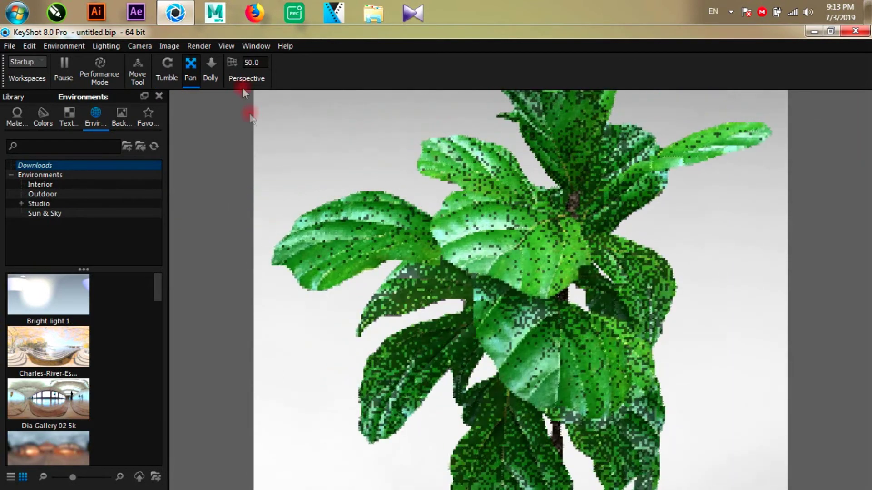
# Step: Set the image resolution to the landscape 1280 x 720 preset and frame the plant's whole foliage in the render view
pyautogui.click(177, 47)
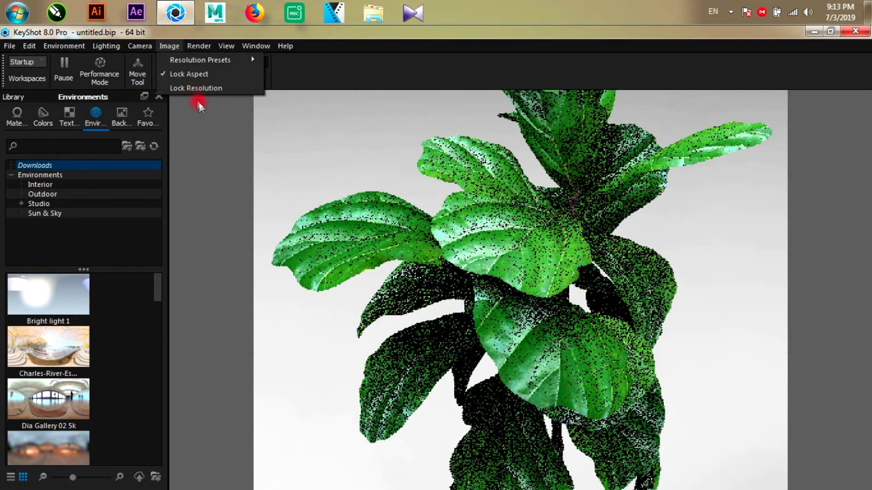
pyautogui.click(203, 62)
pyautogui.moveTo(296, 59)
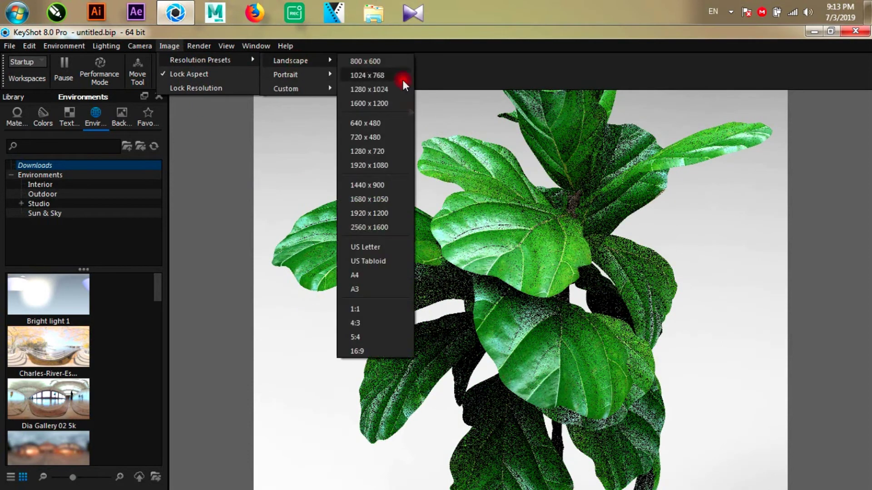
pyautogui.click(375, 152)
pyautogui.scroll(3, 519, 235)
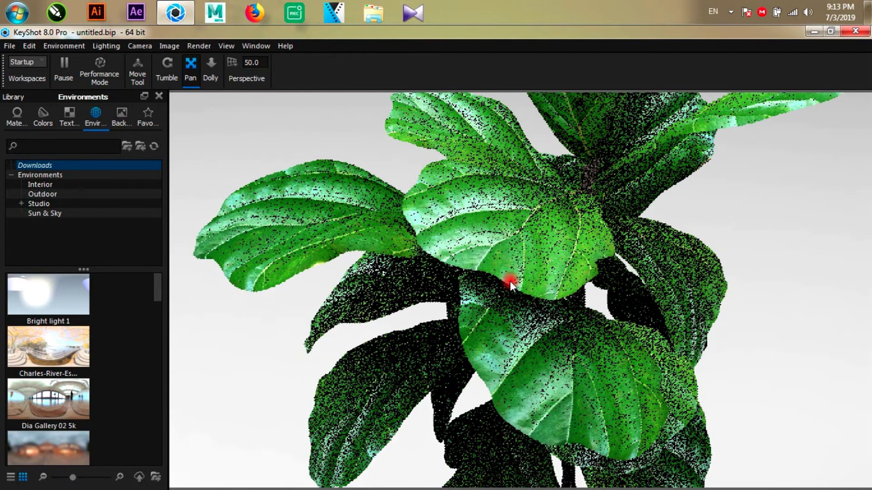
pyautogui.scroll(3, 509, 282)
pyautogui.scroll(-5, 509, 282)
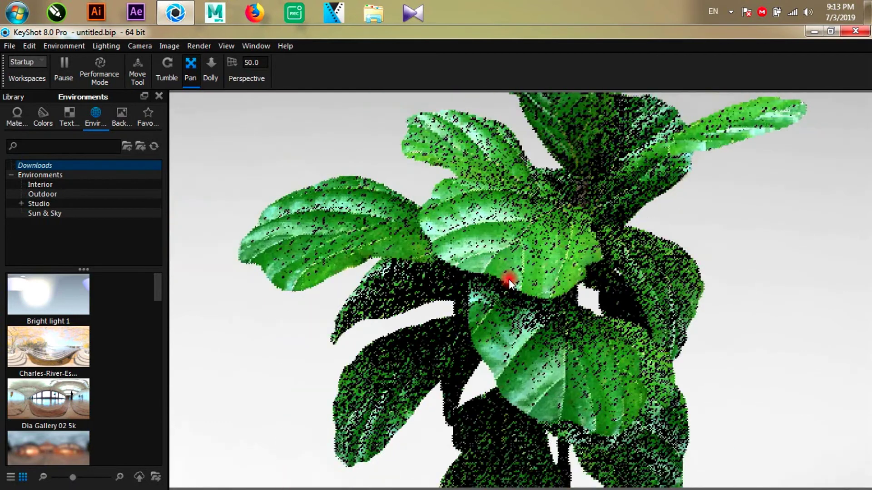
pyautogui.scroll(-3, 509, 280)
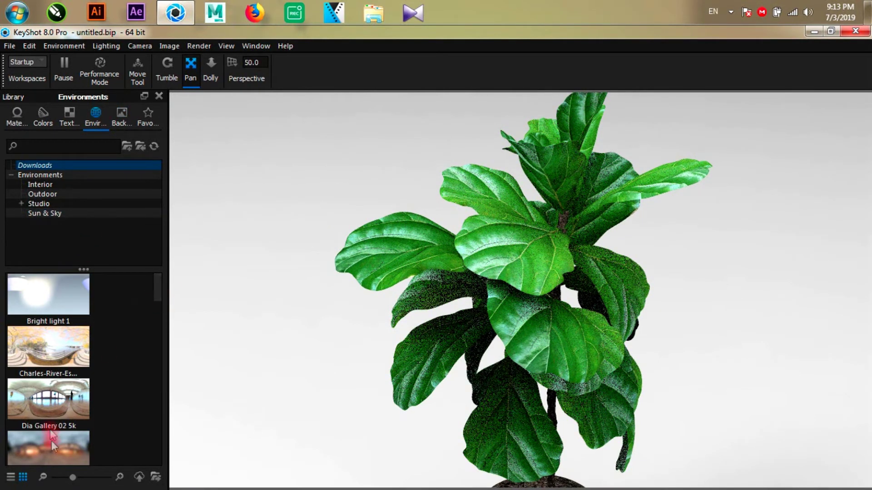
# Step: Try the FH 010 - Goslar (blurred) environment and the two VizPeople grass field environments on the plant scene
pyautogui.moveTo(55, 448); pyautogui.dragTo(323, 363)
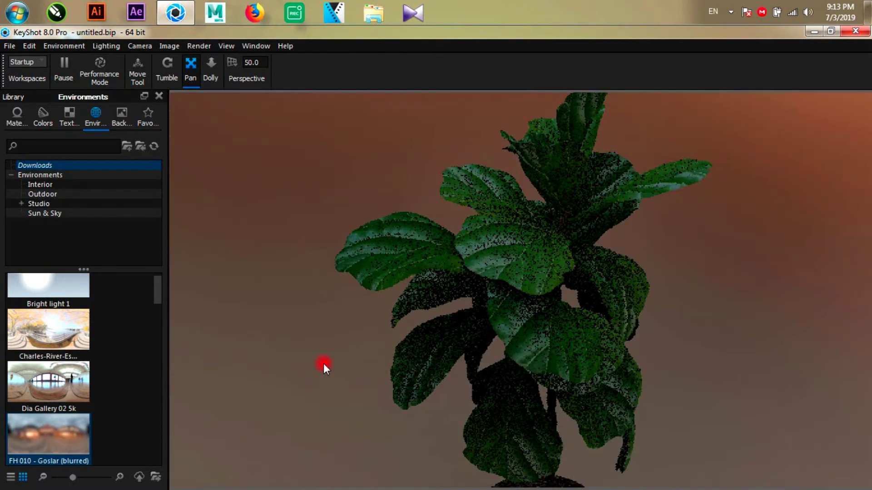
pyautogui.scroll(1, 161, 292)
pyautogui.moveTo(160, 290); pyautogui.dragTo(160, 437)
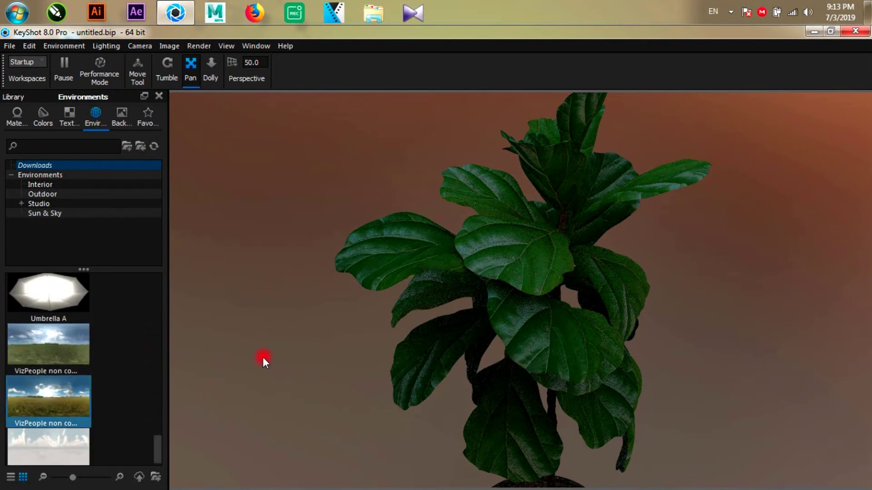
pyautogui.click(58, 408)
pyautogui.moveTo(55, 409); pyautogui.dragTo(568, 314)
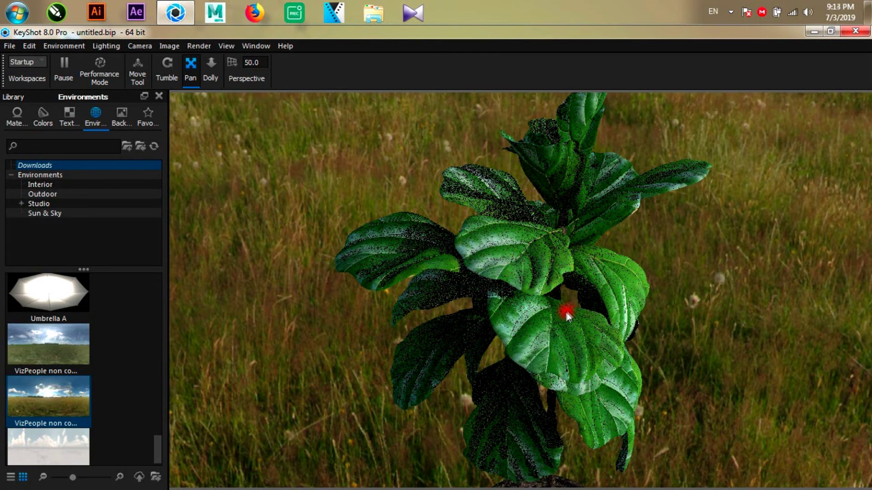
pyautogui.moveTo(58, 349)
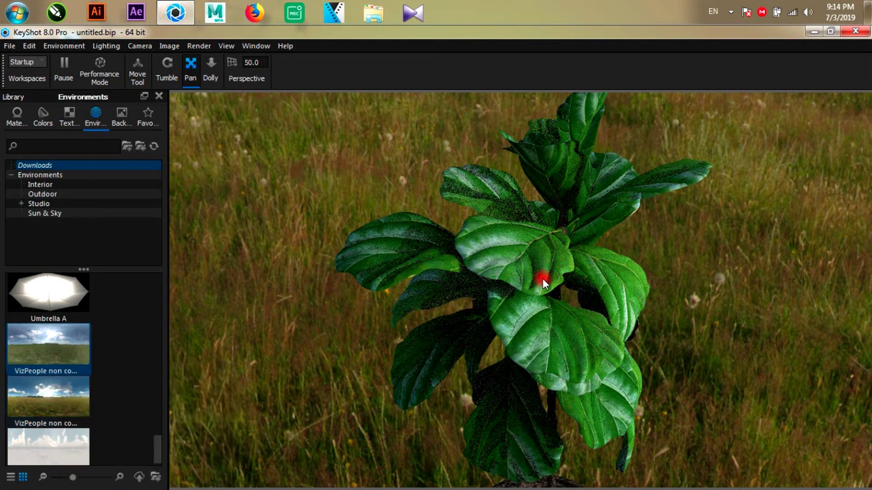
pyautogui.doubleClick(72, 343)
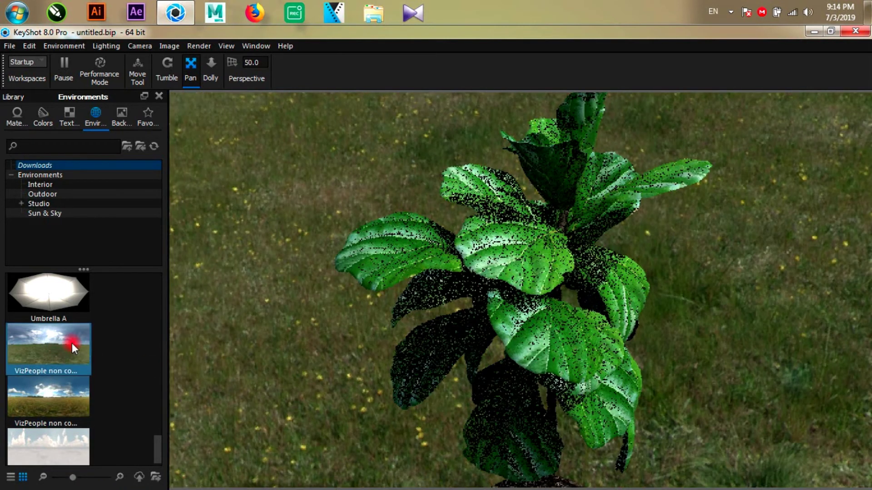
pyautogui.moveTo(567, 339); pyautogui.dragTo(538, 340)
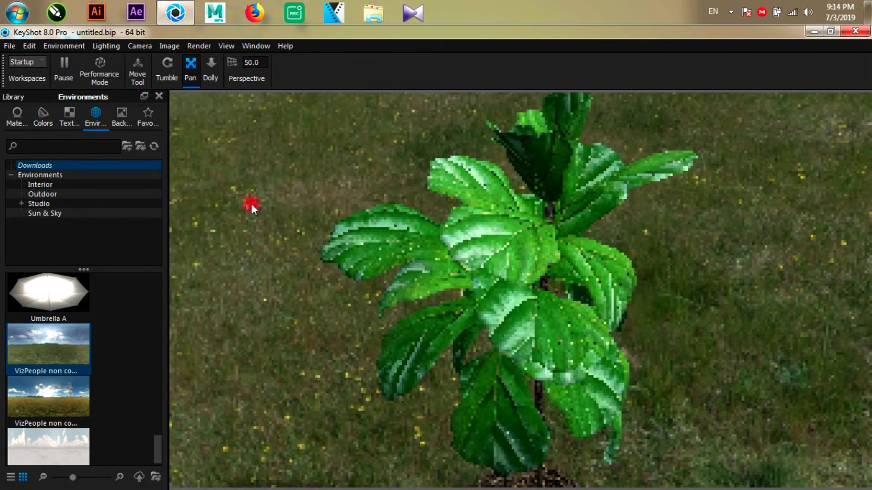
# Step: Tumble the camera to a lower viewing angle and apply the outdoor Aversis_Village-lawn_3k environment to the scene
pyautogui.click(167, 64)
pyautogui.moveTo(524, 294); pyautogui.dragTo(479, 234)
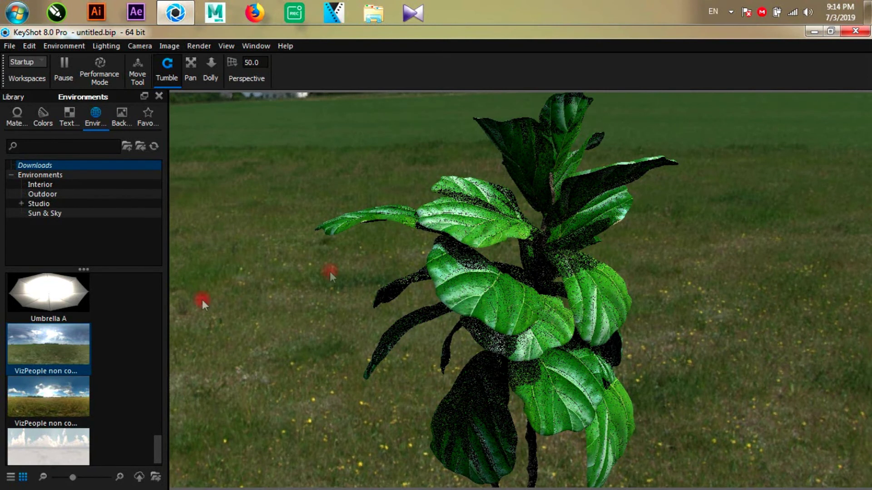
pyautogui.moveTo(157, 450); pyautogui.dragTo(58, 305)
pyautogui.click(37, 194)
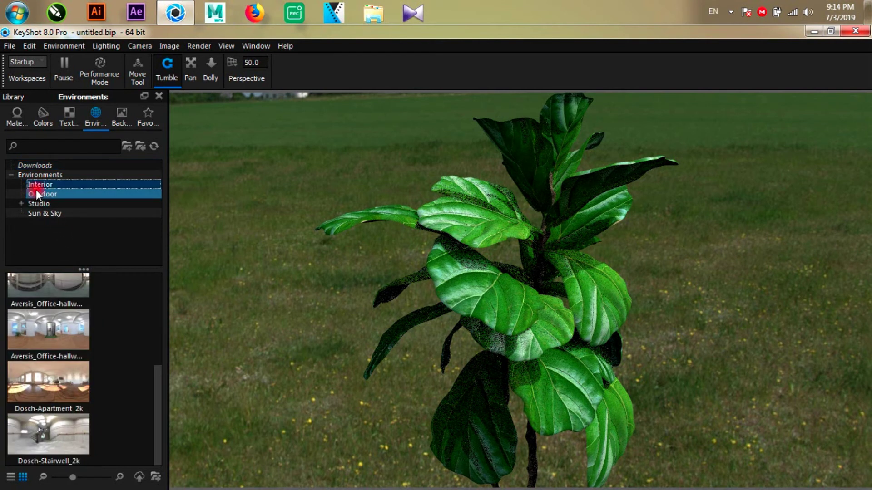
pyautogui.click(70, 379)
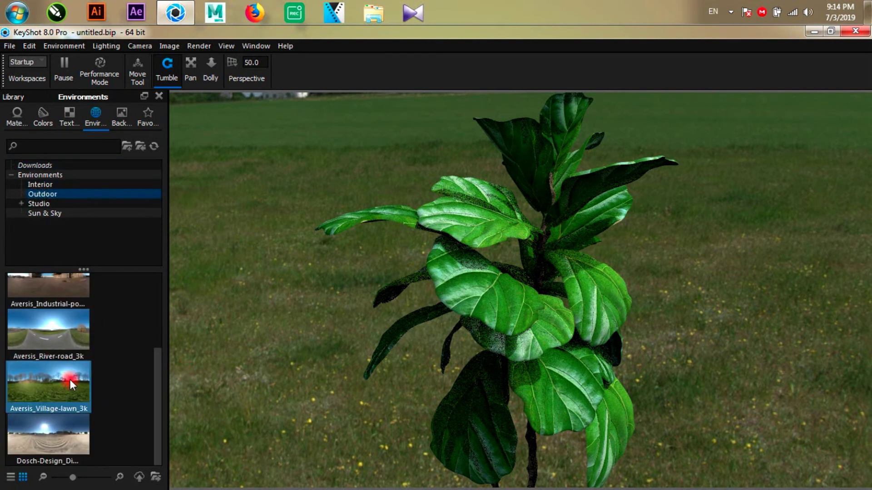
pyautogui.moveTo(70, 380); pyautogui.dragTo(328, 430)
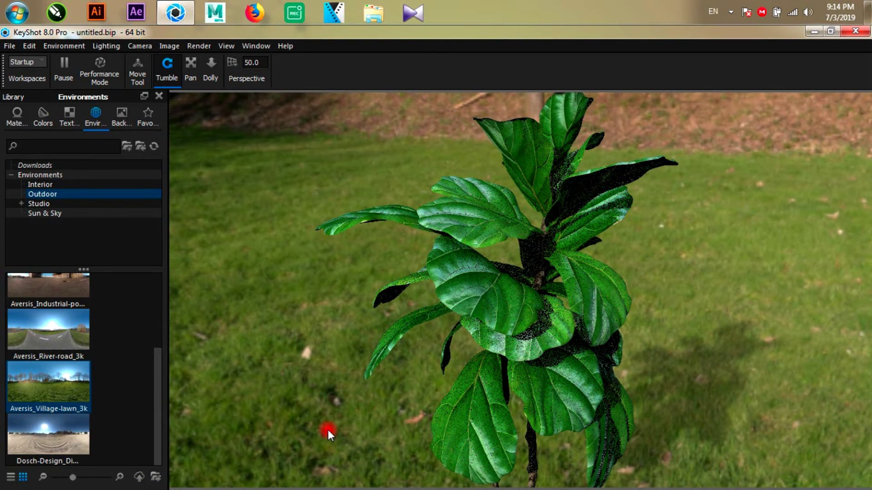
# Step: Frame the plant's foliage up close from a raised camera angle with only the lawn as background
pyautogui.moveTo(554, 368); pyautogui.dragTo(491, 357)
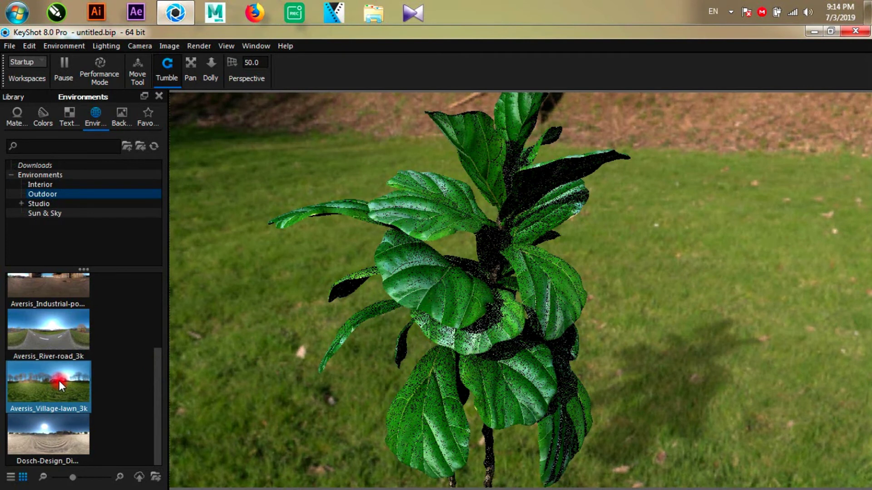
pyautogui.moveTo(157, 362); pyautogui.dragTo(168, 410)
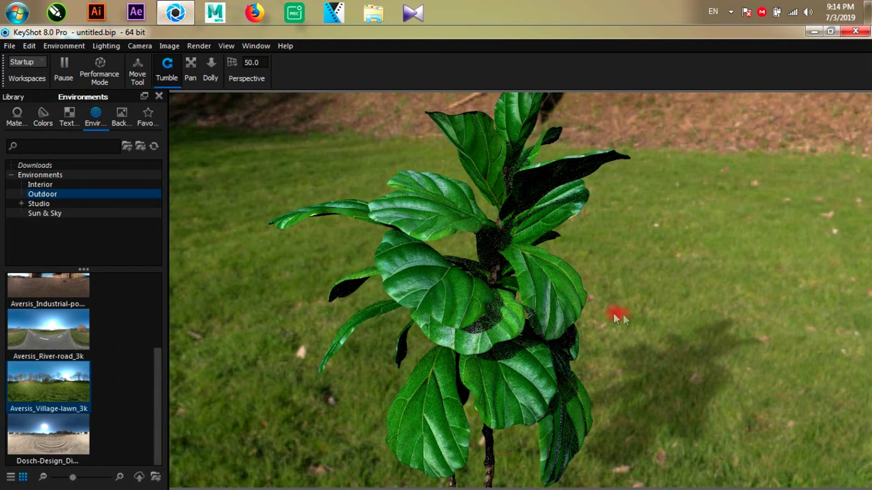
pyautogui.scroll(-5, 527, 292)
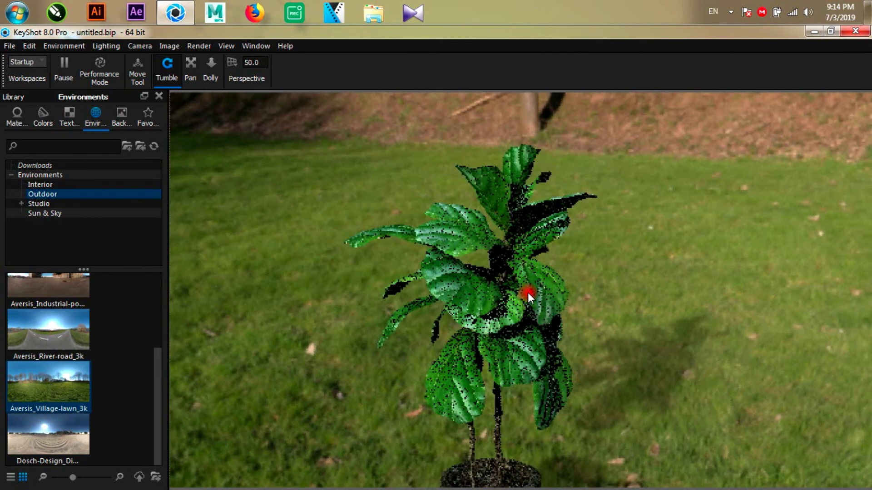
pyautogui.keyDown('ctrl'); pyautogui.moveTo(518, 300); pyautogui.dragTo(508, 296); pyautogui.keyUp('ctrl')
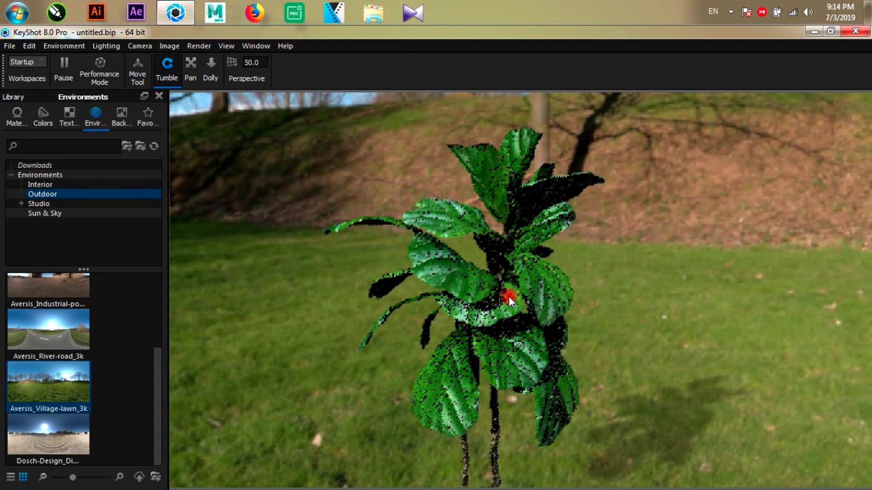
pyautogui.scroll(1, 508, 296)
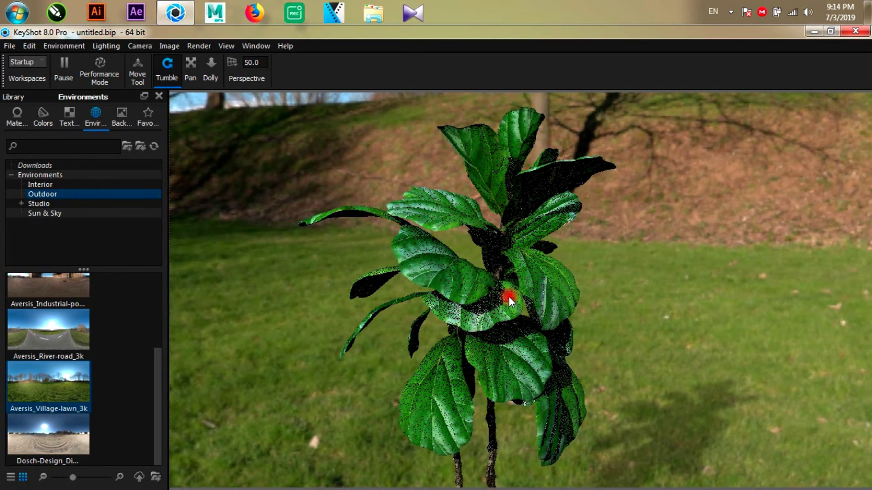
pyautogui.moveTo(509, 296); pyautogui.dragTo(506, 344)
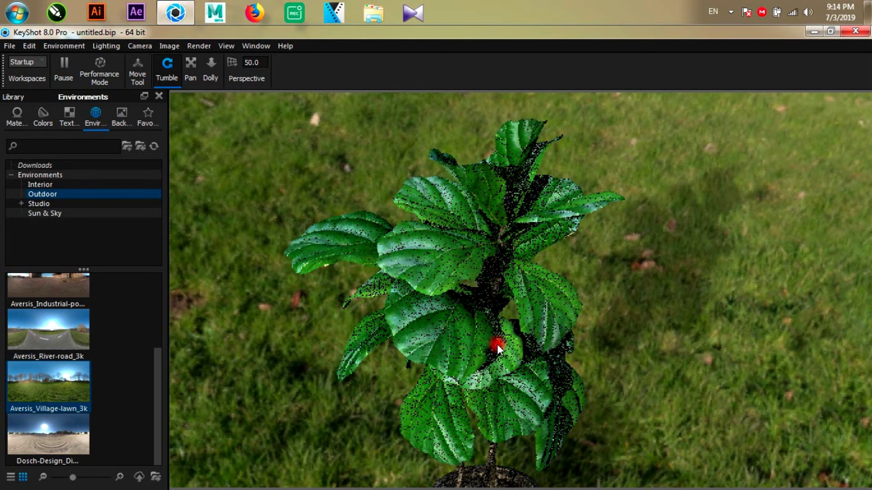
pyautogui.scroll(1, 498, 344)
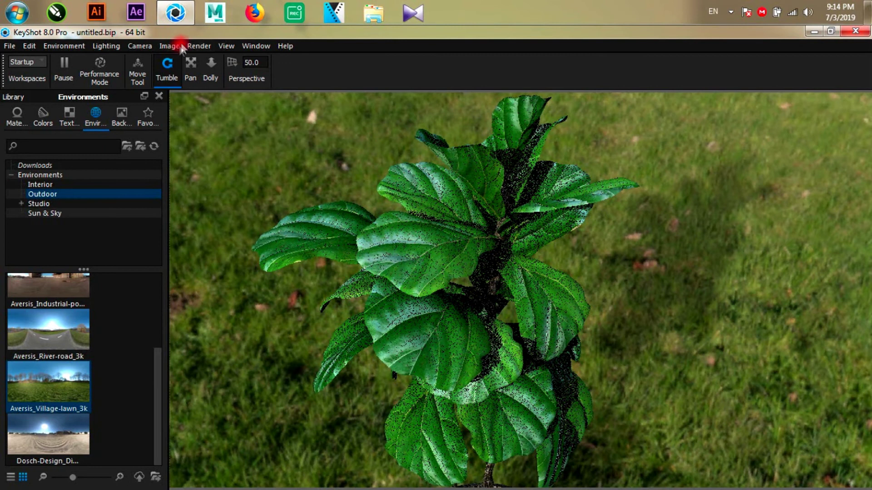
# Step: Open the render output settings and choose the Desktop as the folder for the still image
pyautogui.click(196, 45)
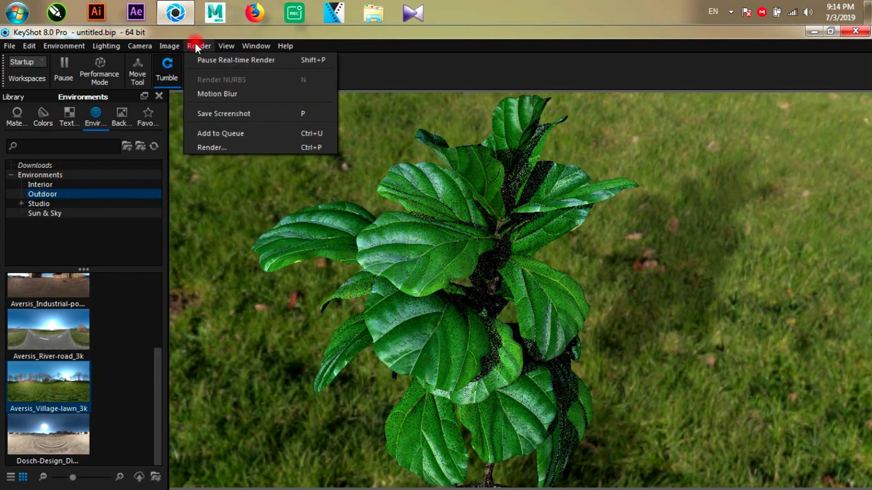
pyautogui.click(209, 148)
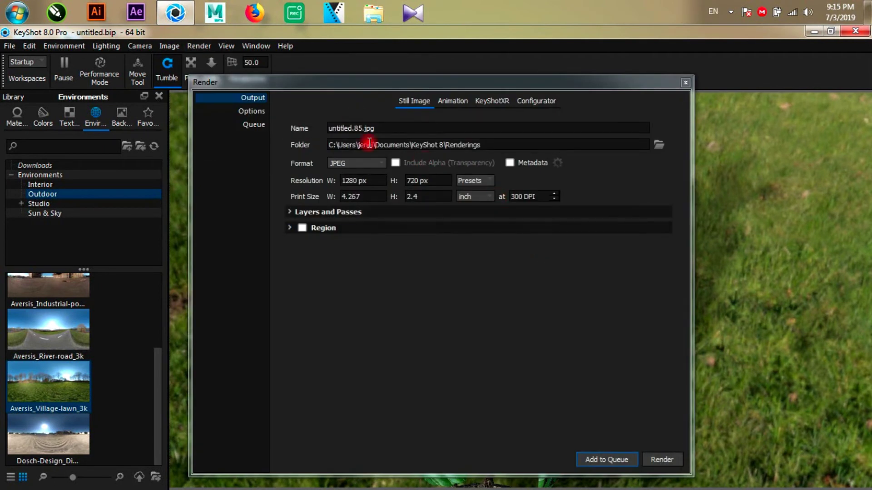
pyautogui.click(660, 149)
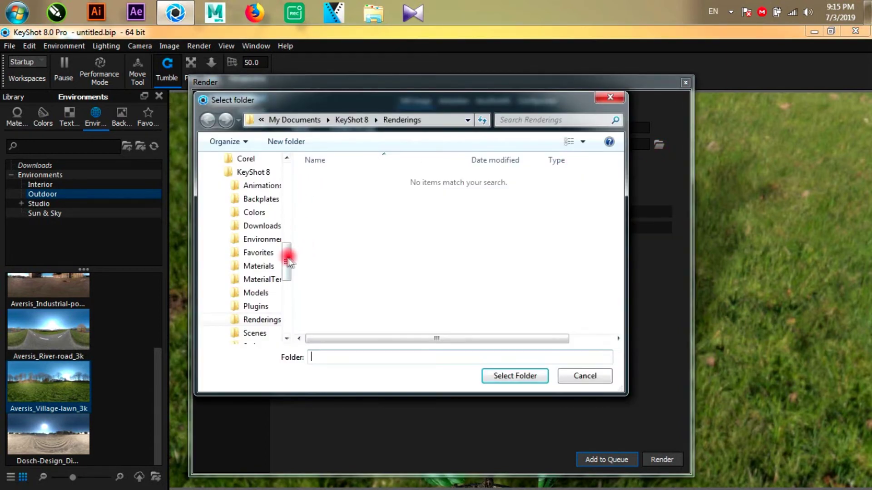
pyautogui.moveTo(288, 253); pyautogui.dragTo(279, 166)
pyautogui.click(216, 177)
pyautogui.click(519, 379)
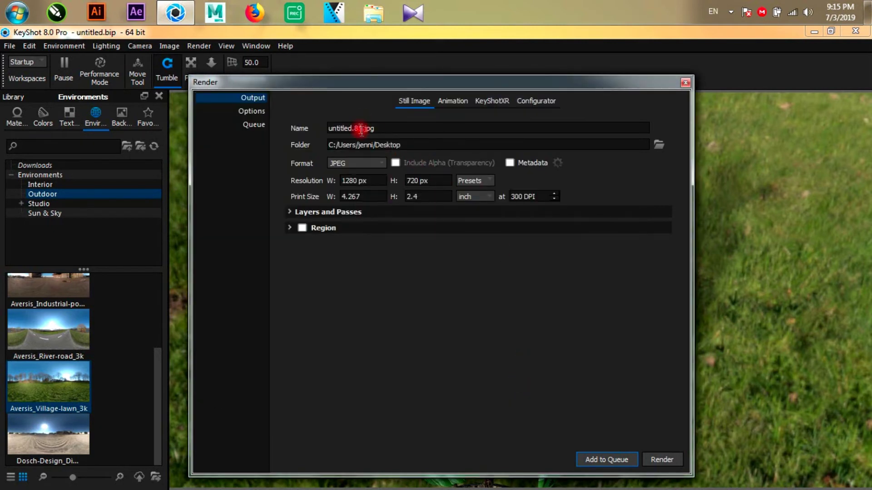
# Step: Name the render output plant and set its resolution to the 1920 x 1080 preset
pyautogui.moveTo(361, 129); pyautogui.dragTo(232, 130)
pyautogui.press('BackSpace')
pyautogui.write('plant')
pyautogui.click(484, 180)
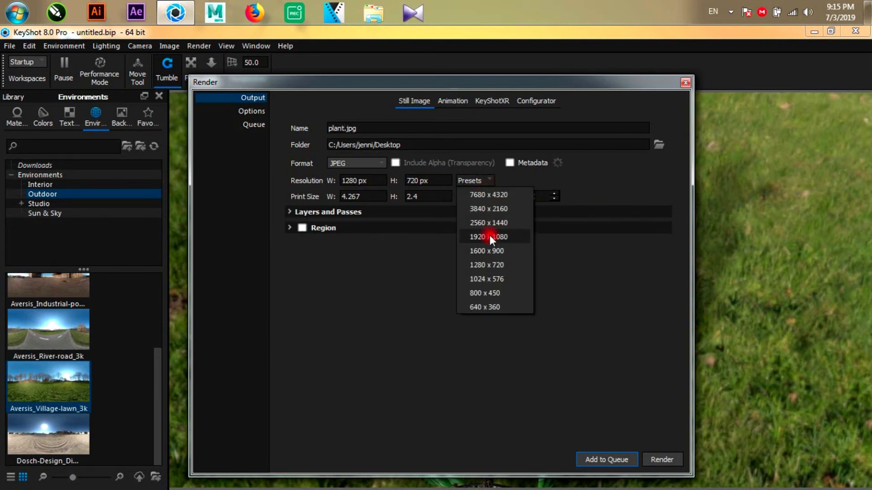
pyautogui.click(489, 236)
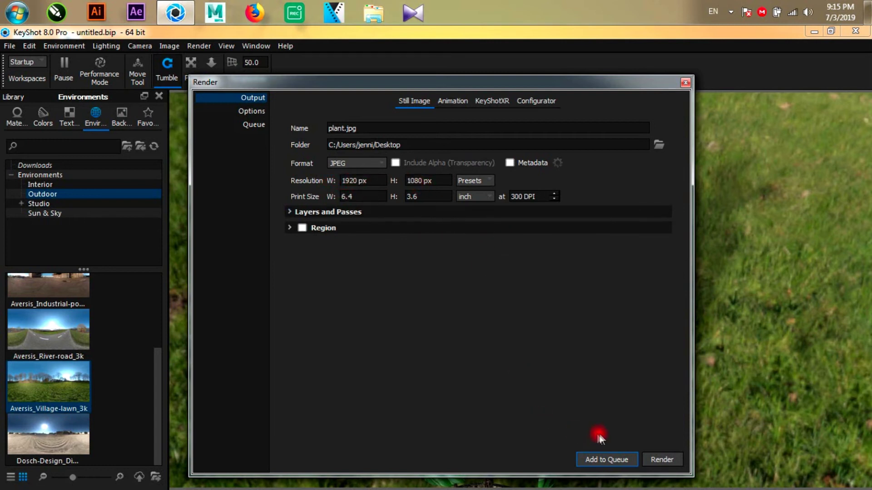
# Step: Start rendering the still image and zoom its output window out to show the whole picture
pyautogui.click(663, 459)
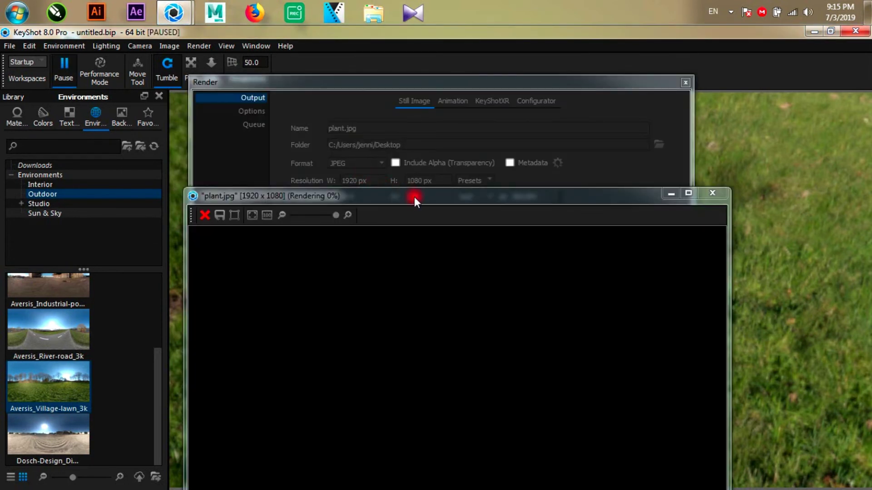
pyautogui.moveTo(421, 198); pyautogui.dragTo(413, 70)
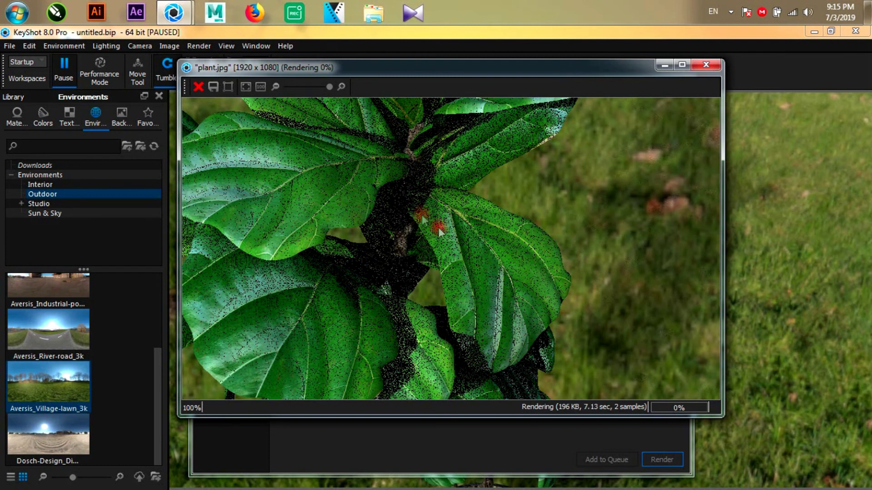
pyautogui.moveTo(323, 86); pyautogui.dragTo(252, 89)
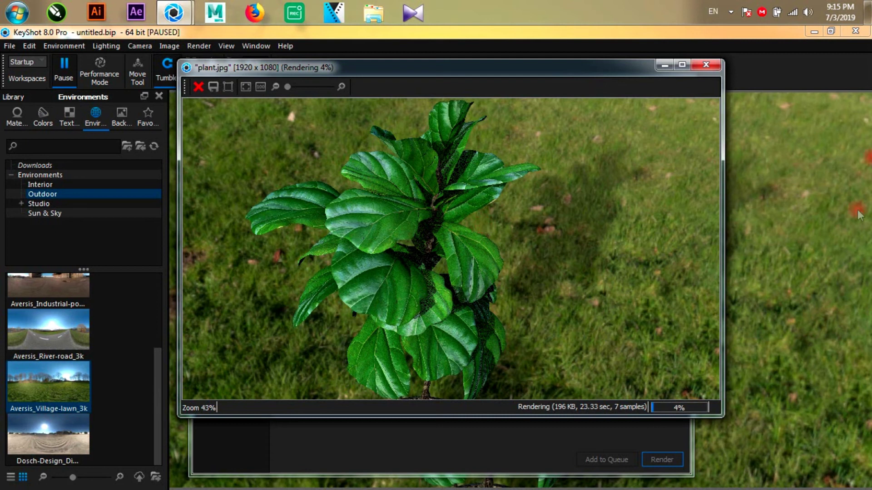
pyautogui.click(731, 12)
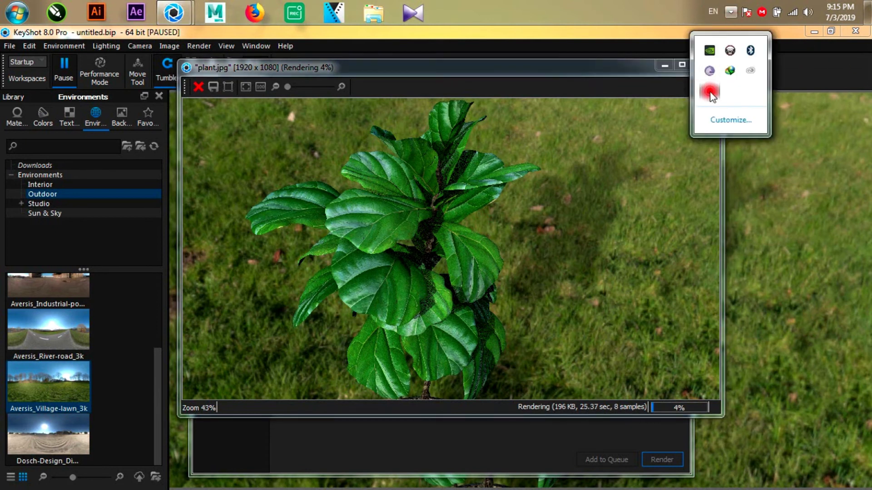
pyautogui.click(708, 90)
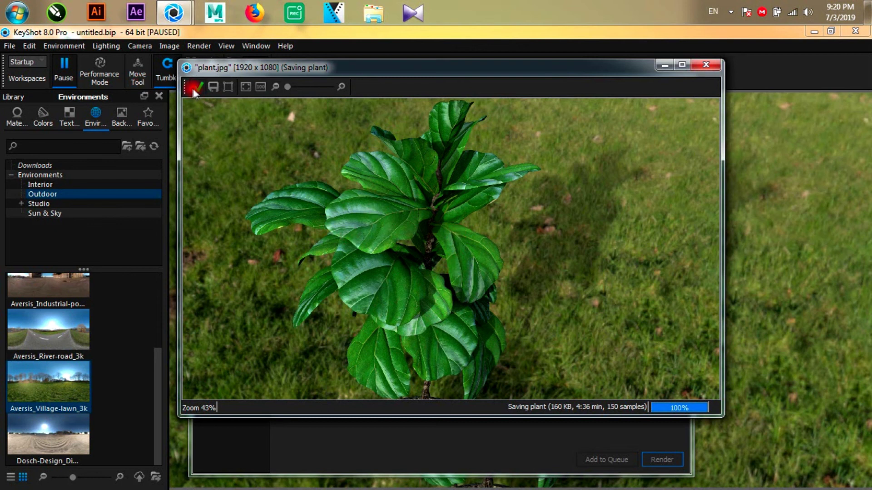
# Step: Close the finished render's output window and the Render dialog, and minimize KeyShot to reach the desktop
pyautogui.click(706, 64)
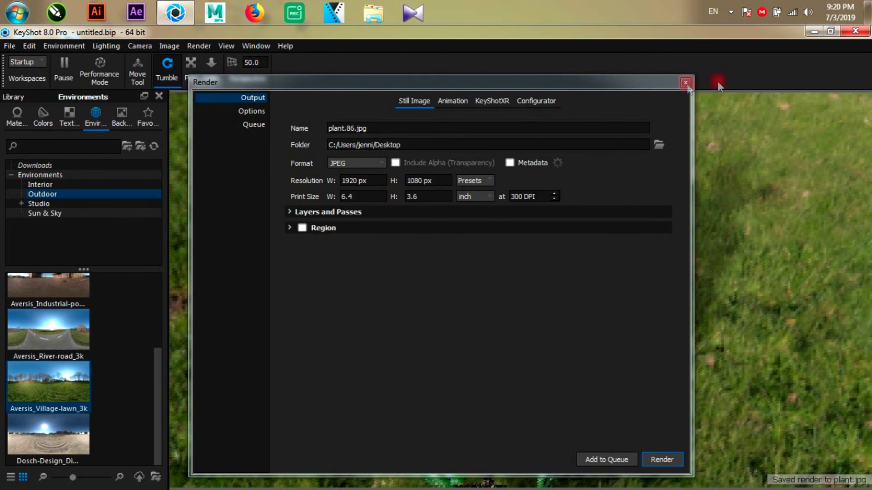
pyautogui.click(686, 82)
pyautogui.click(814, 30)
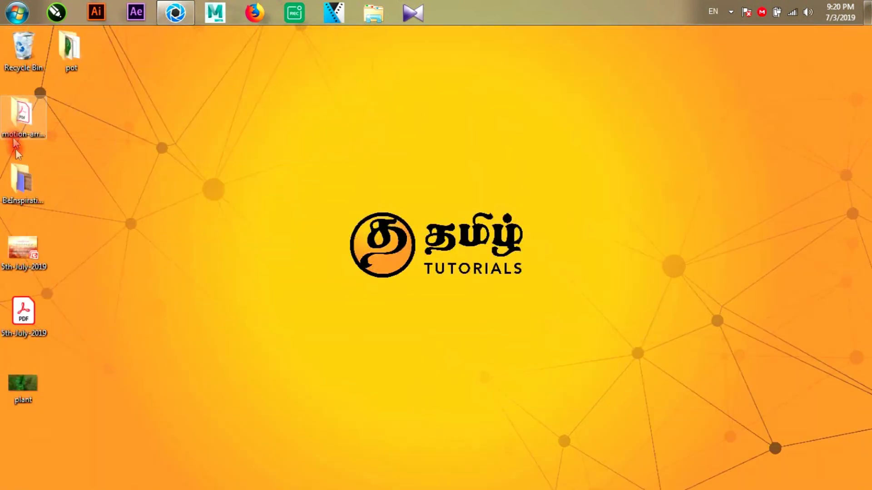
# Step: Open the plant image from the desktop in Windows Photo Viewer, examine the whole render, and close it
pyautogui.doubleClick(25, 388)
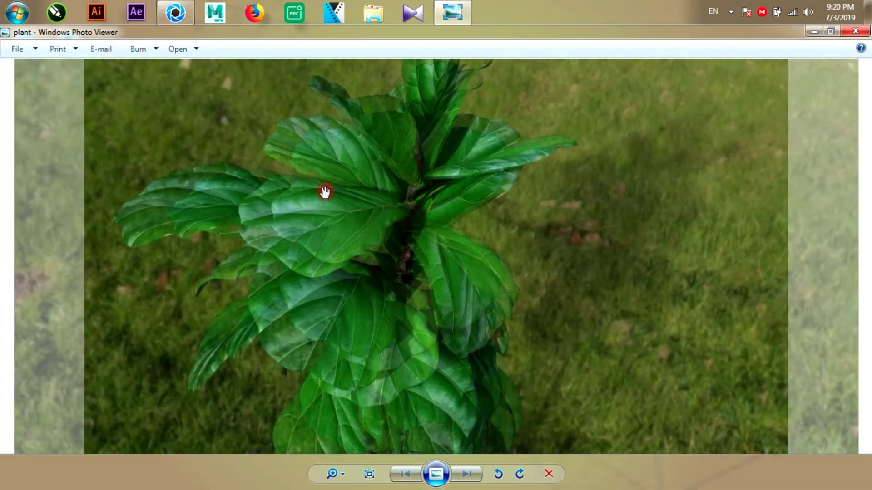
pyautogui.scroll(-2, 388, 269)
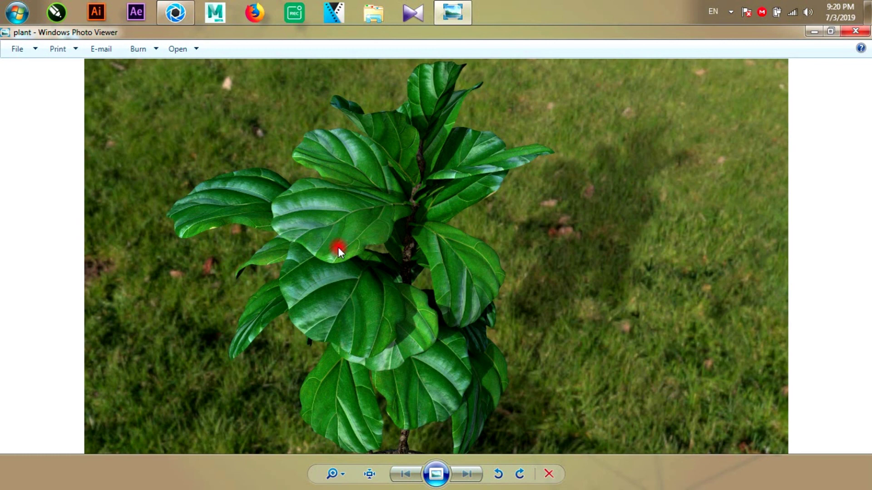
pyautogui.click(855, 31)
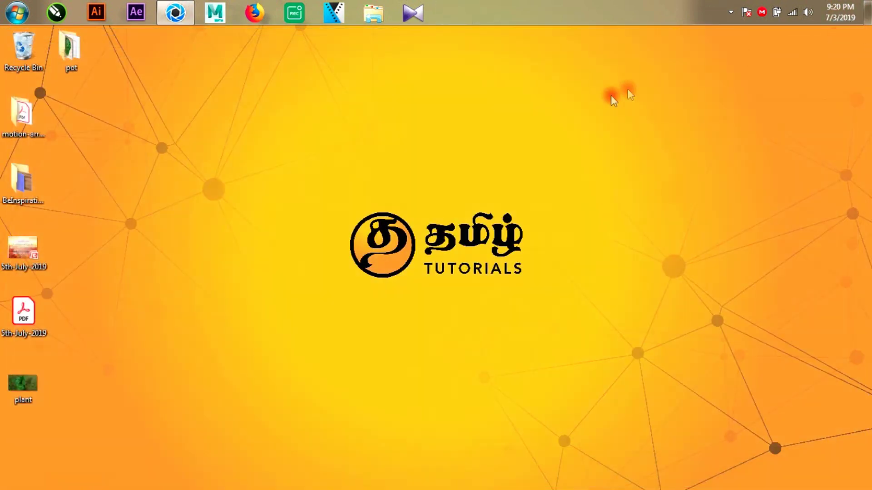